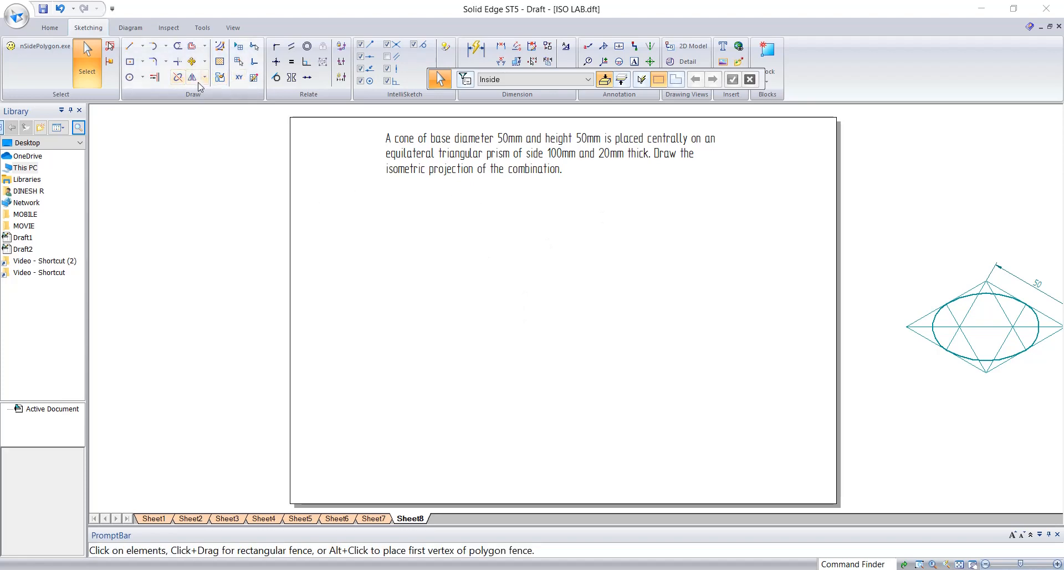
Place a three-sided polygon with a flat length of 100 mm on the sheet using the N-Sided Polygon utility
left_click(51, 56)
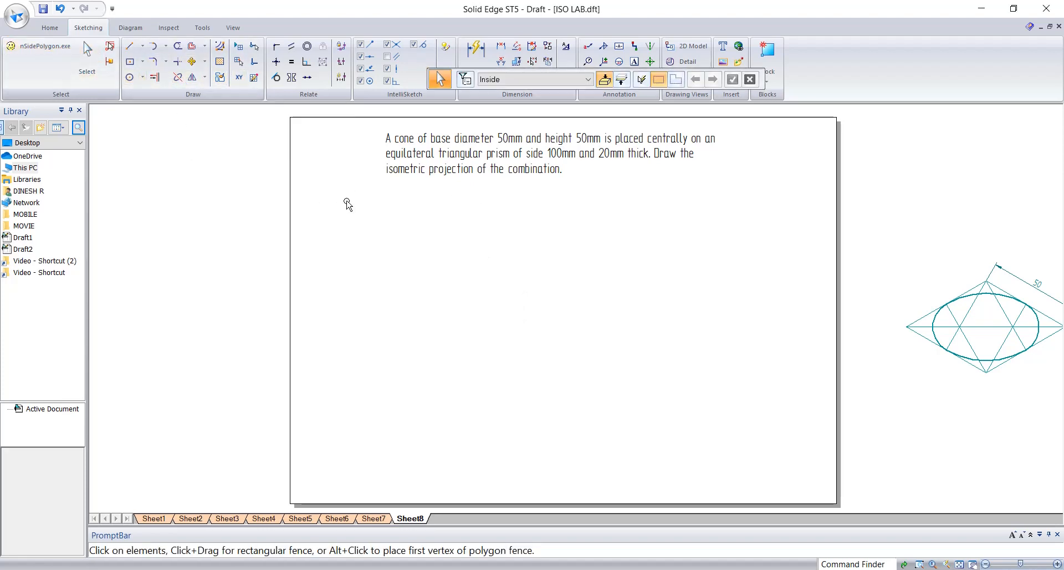
left_click(105, 139)
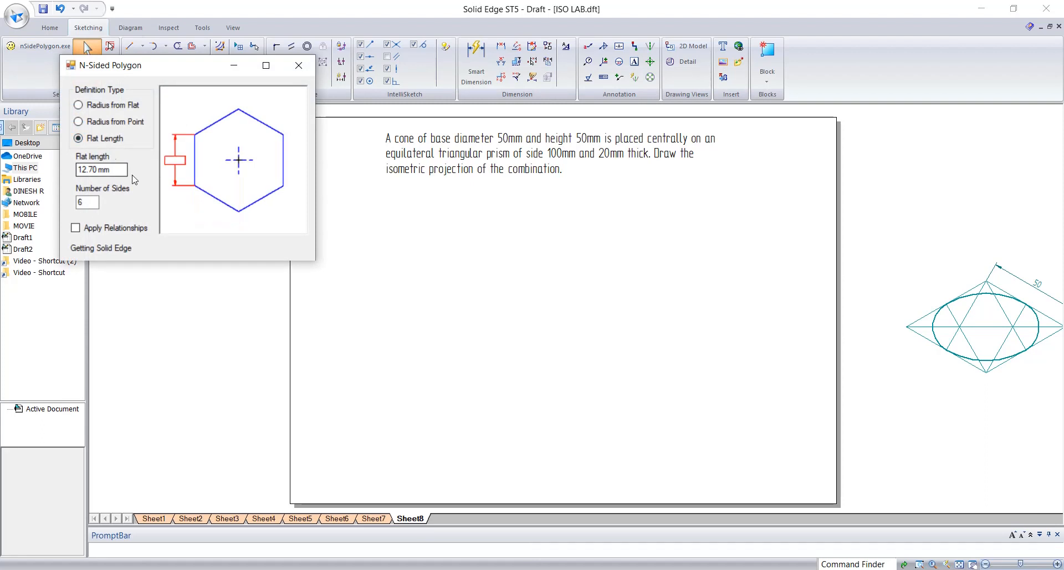
left_click_drag(121, 171, 22, 166)
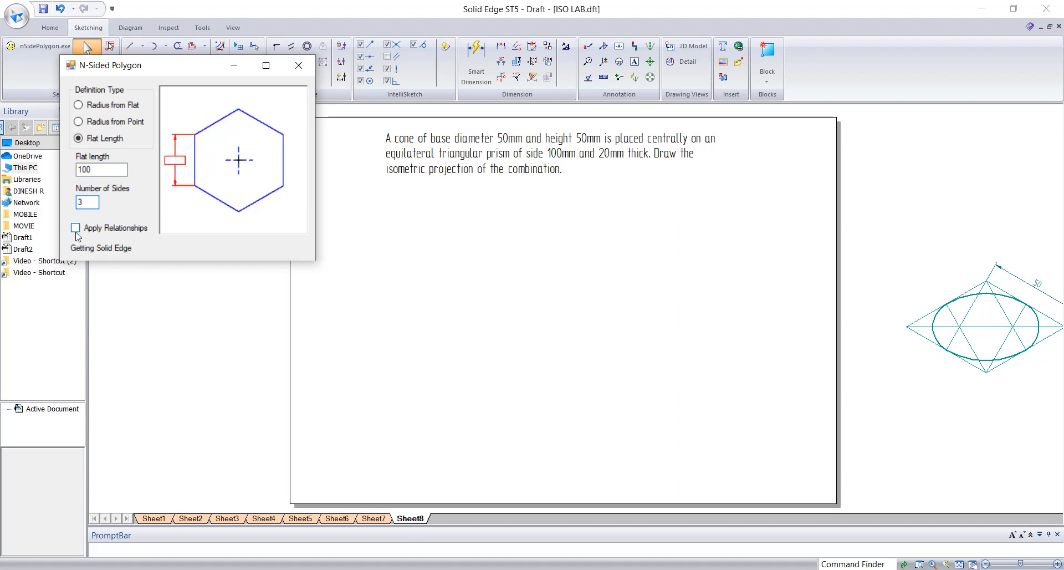
key("Return")
left_click(363, 311)
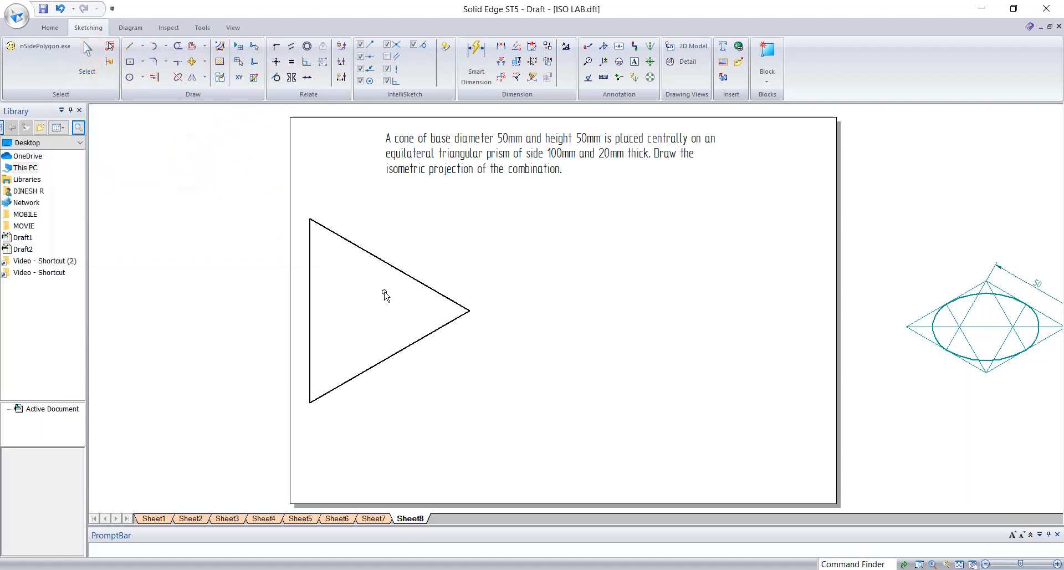
key("Escape")
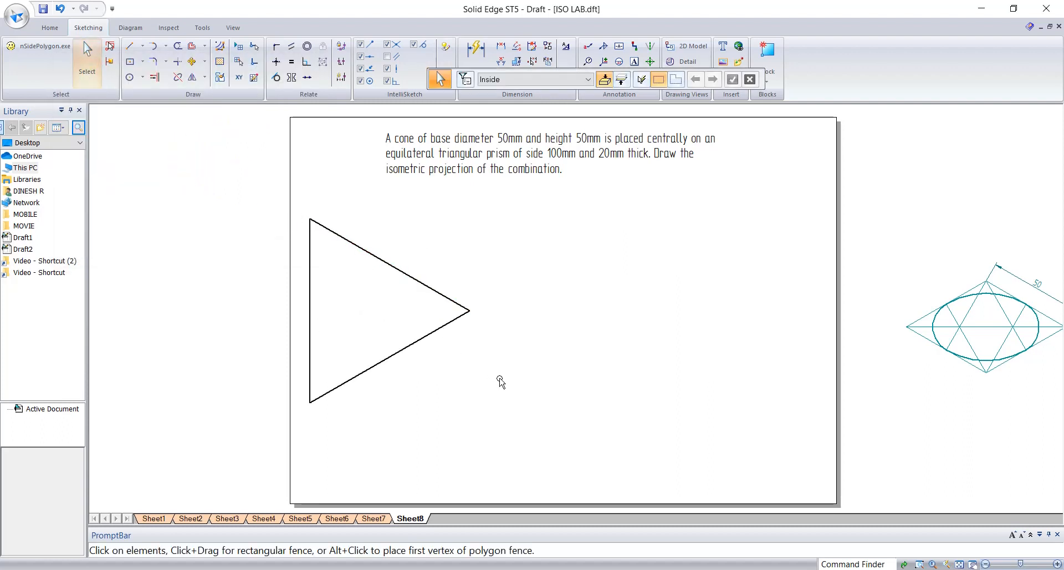
Move the triangle slightly down and right below the problem text, and dimension its vertical side
left_click(430, 288)
left_click_drag(430, 287, 471, 325)
left_click(475, 55)
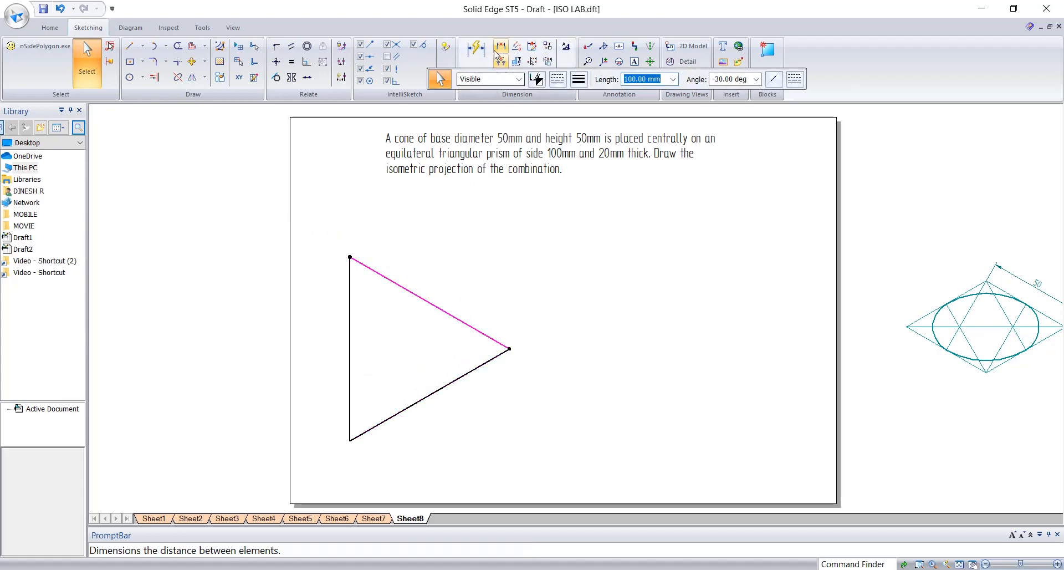
left_click(350, 320)
left_click(325, 309)
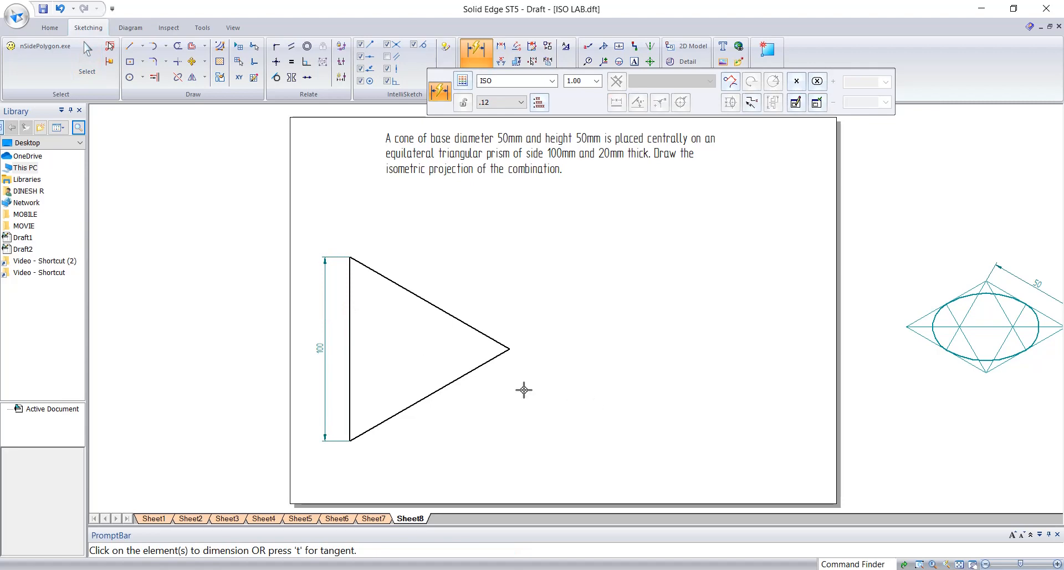
Draw a horizontal line from the triangle's right vertex to its vertical side, and give it a thin line width
left_click(129, 46)
left_click(510, 349)
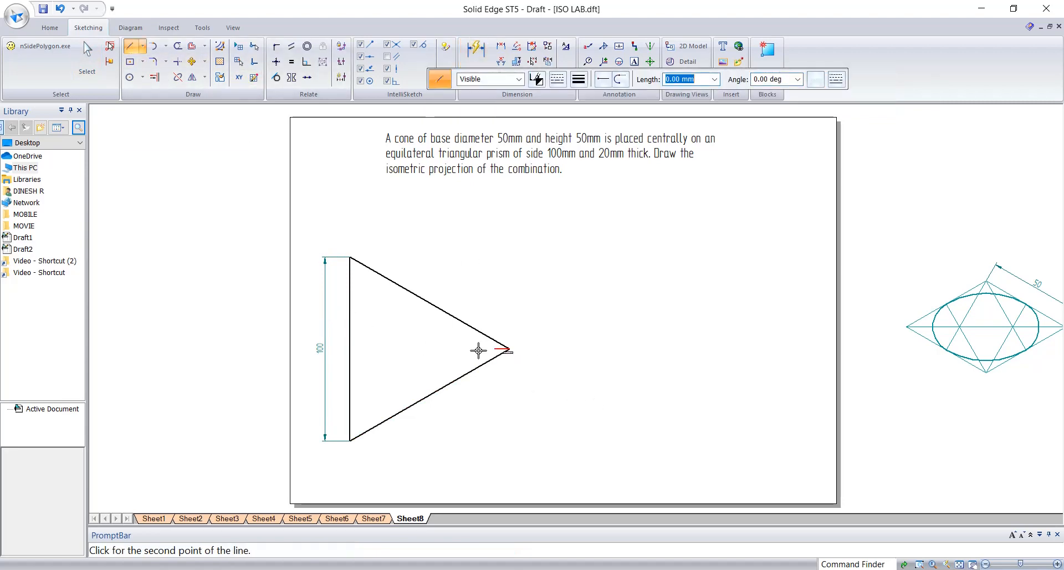
left_click(349, 349)
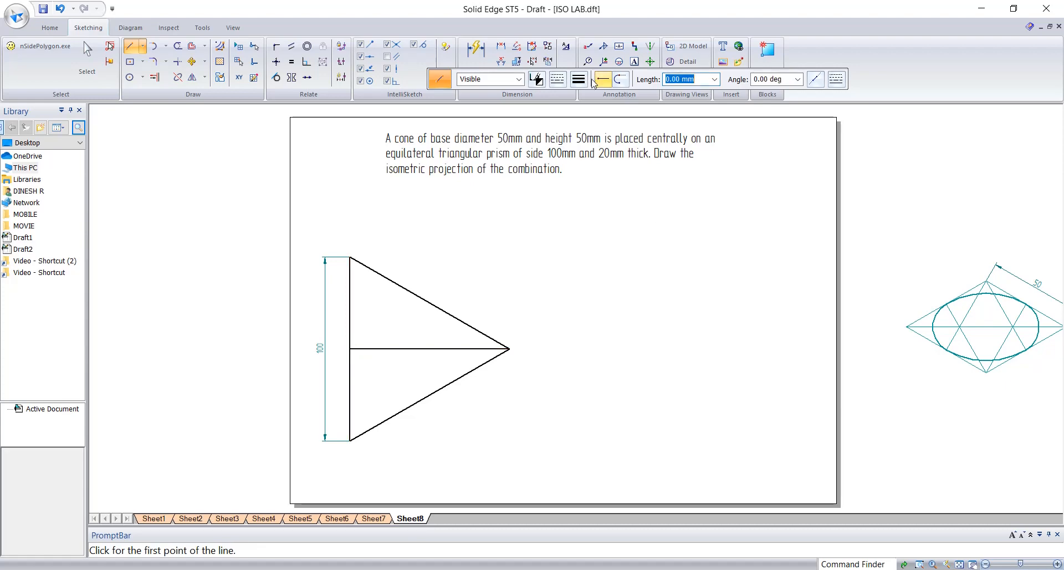
key("Escape")
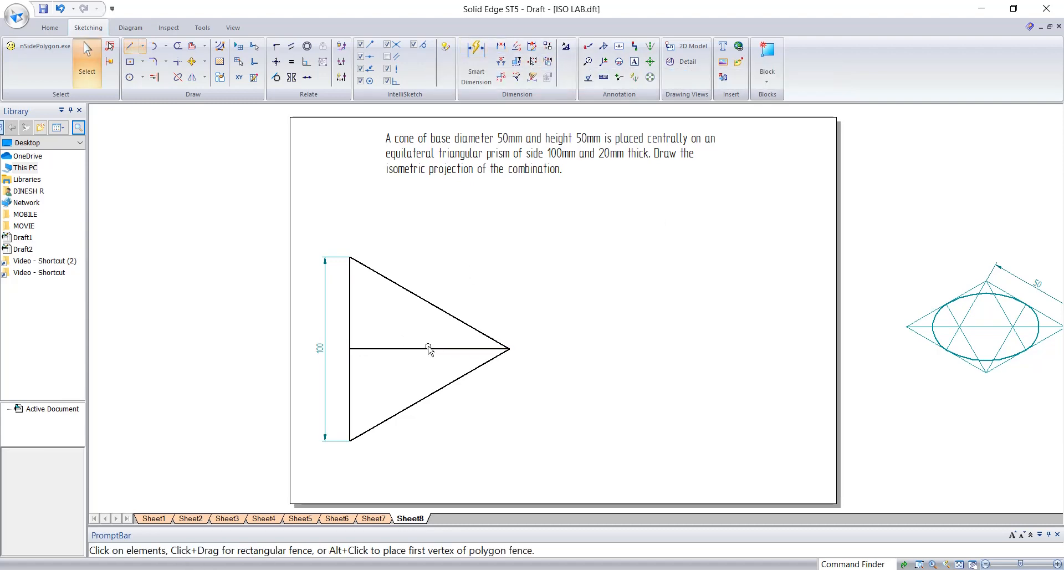
left_click(433, 348)
left_click(557, 79)
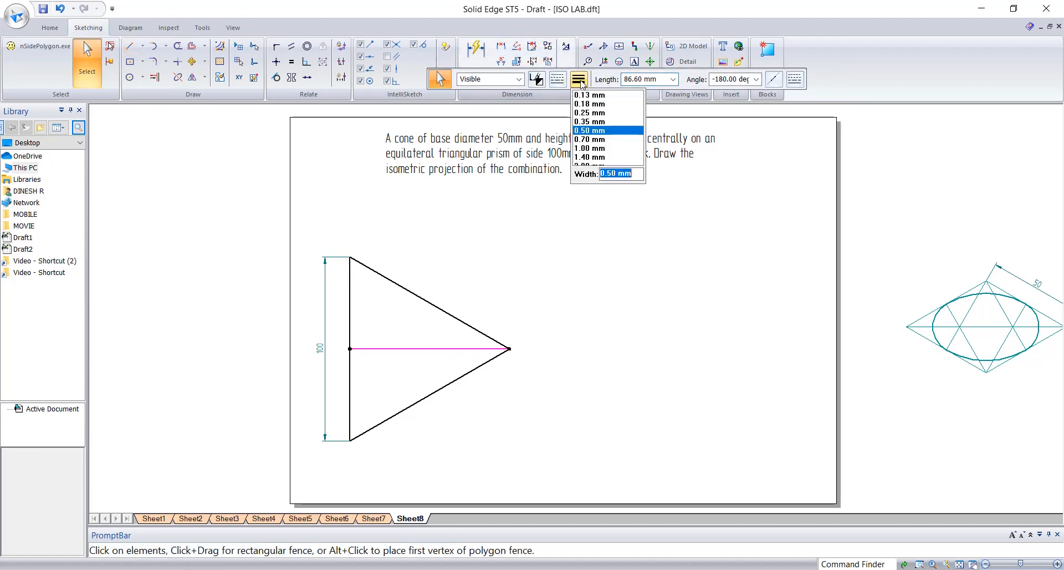
Dimension the length of the triangle's horizontal median, placing the dimension below the triangle
left_click(475, 49)
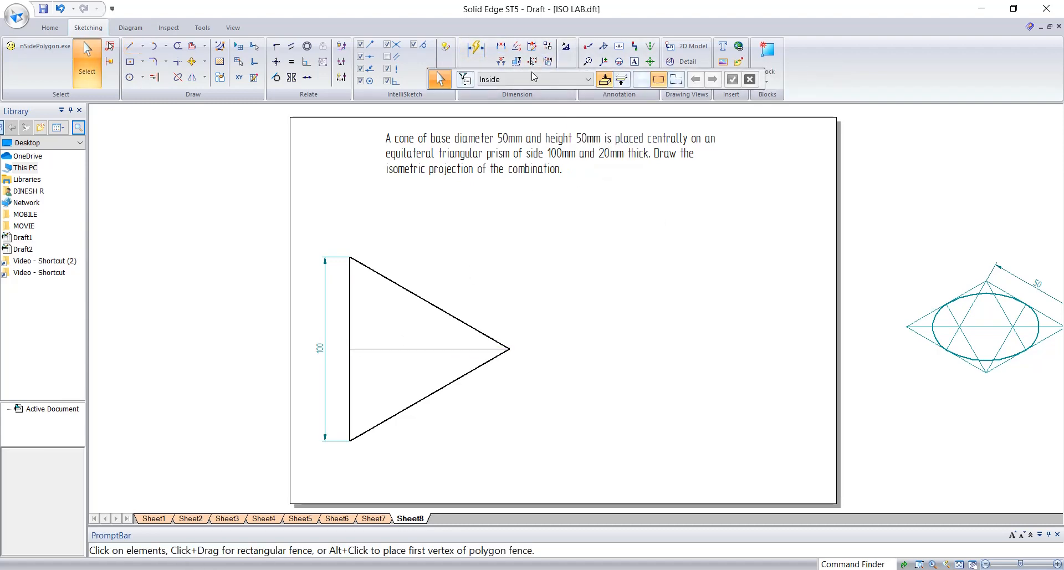
left_click(489, 60)
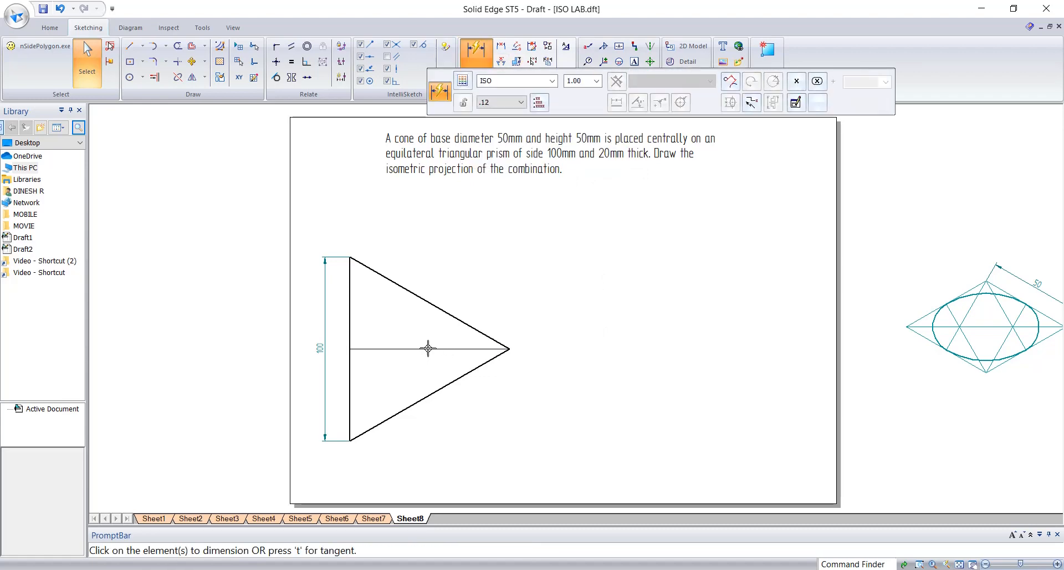
left_click(427, 349)
left_click(427, 466)
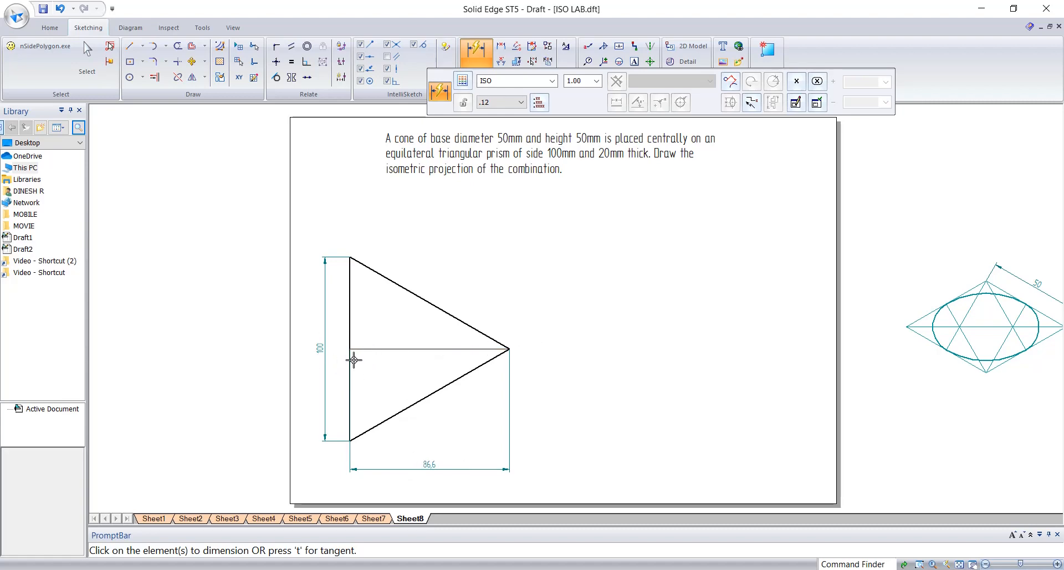
Review the earlier worked drawings on Sheet7, Sheet6 and Sheet5, and return to Sheet8
left_click(129, 46)
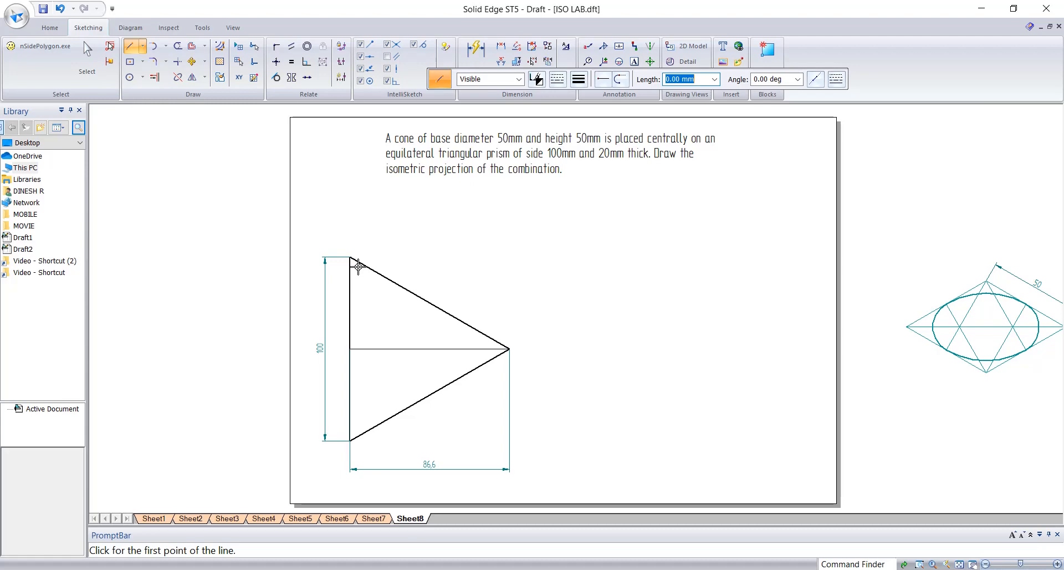
left_click(373, 518)
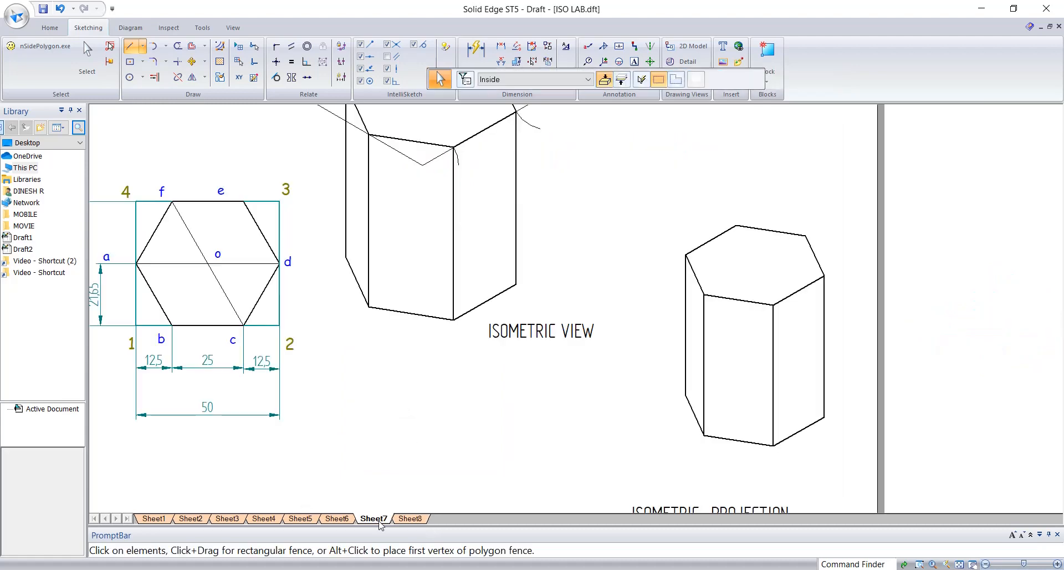
left_click(337, 518)
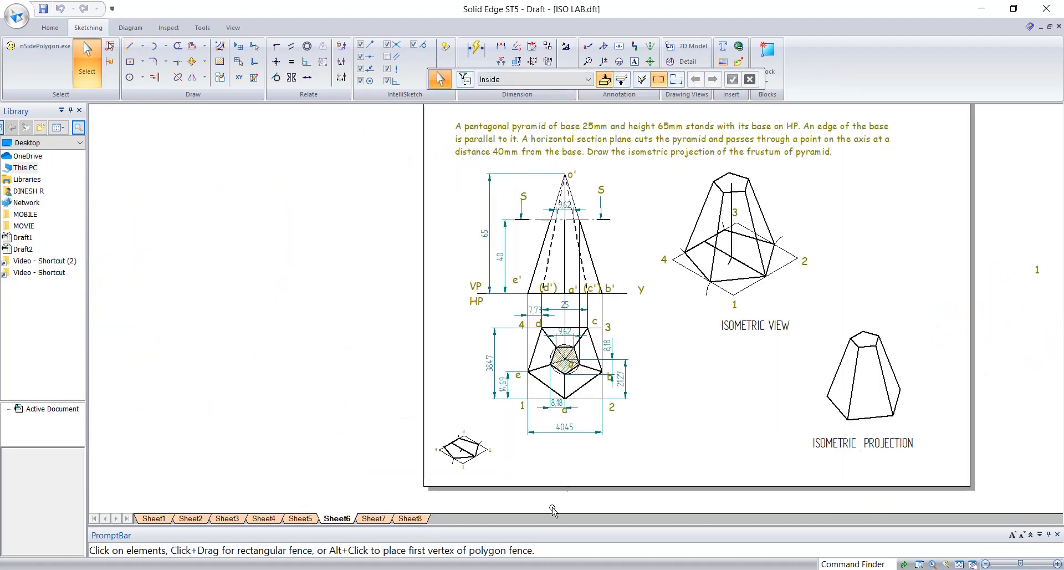
left_click(309, 519)
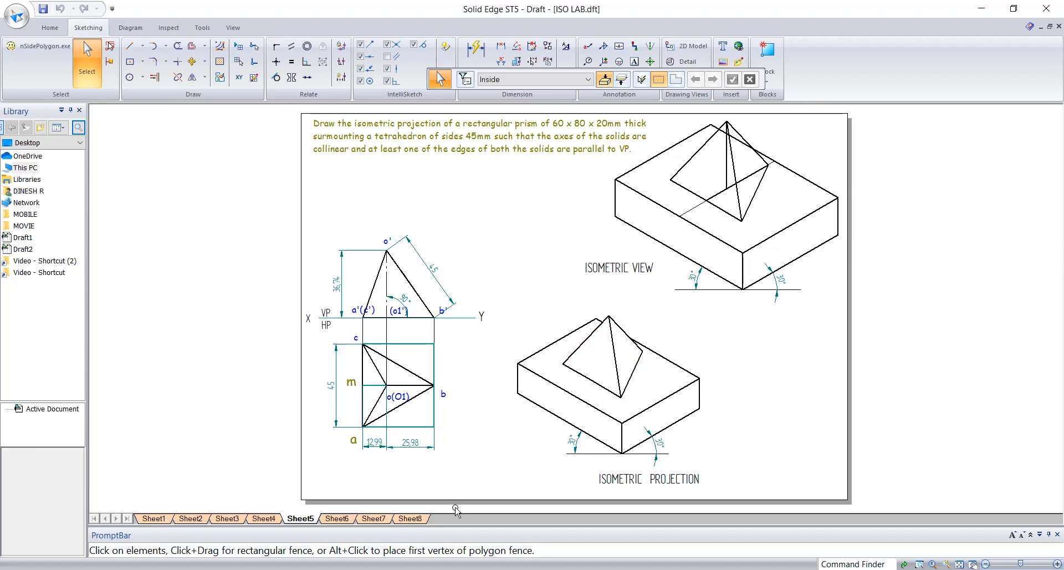
left_click(411, 518)
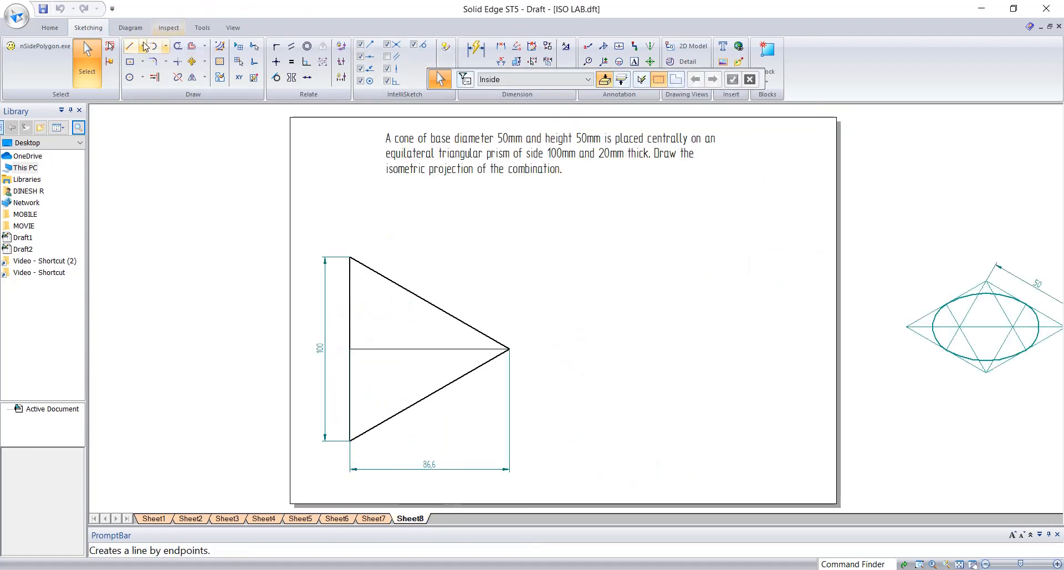
Draw a 100 mm line beside the triangle, sloping up to the left at 30° to the horizontal
left_click(143, 47)
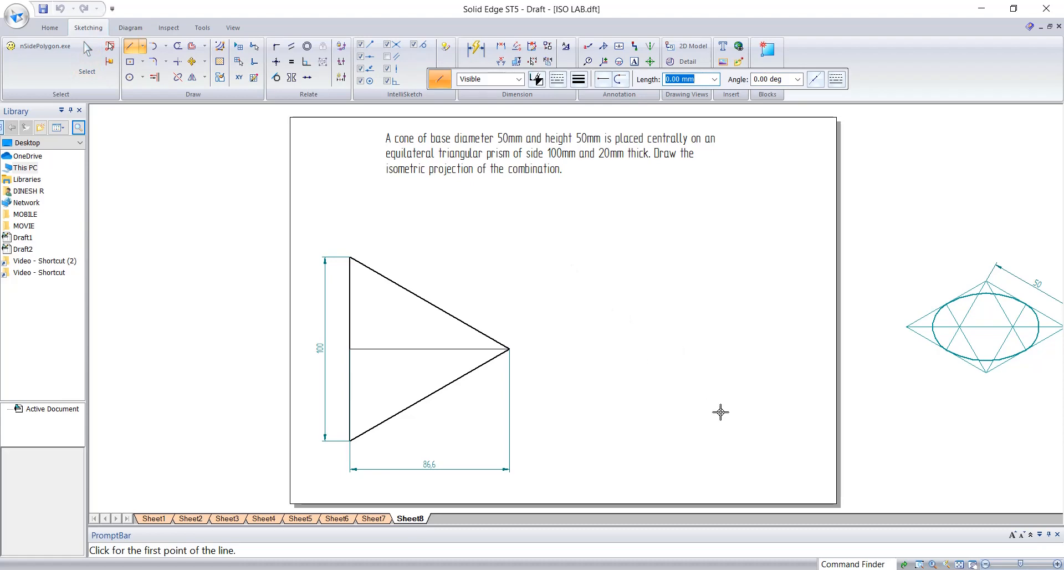
left_click(685, 377)
type("1")
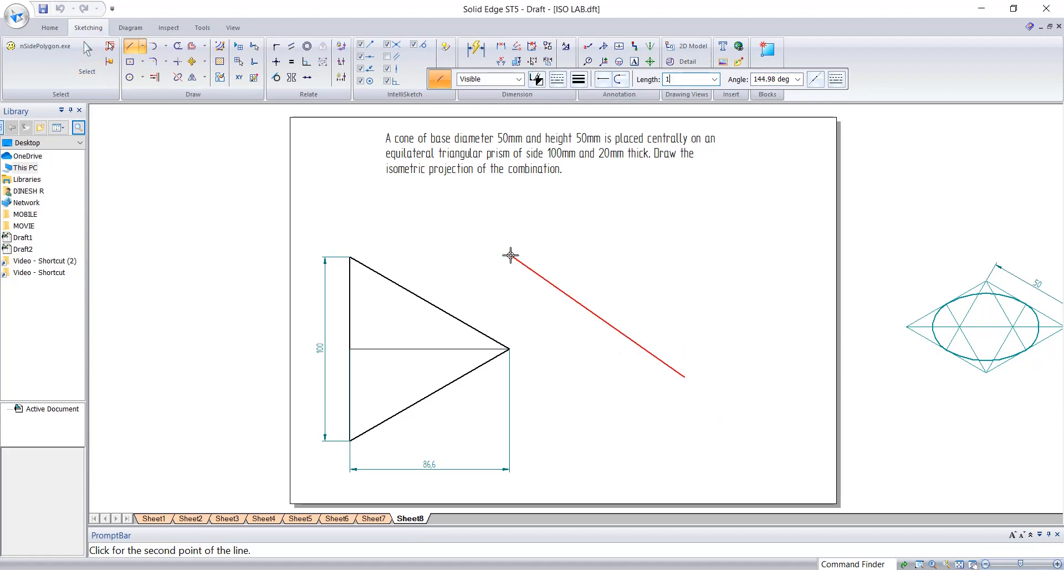
type("00")
left_click(510, 255)
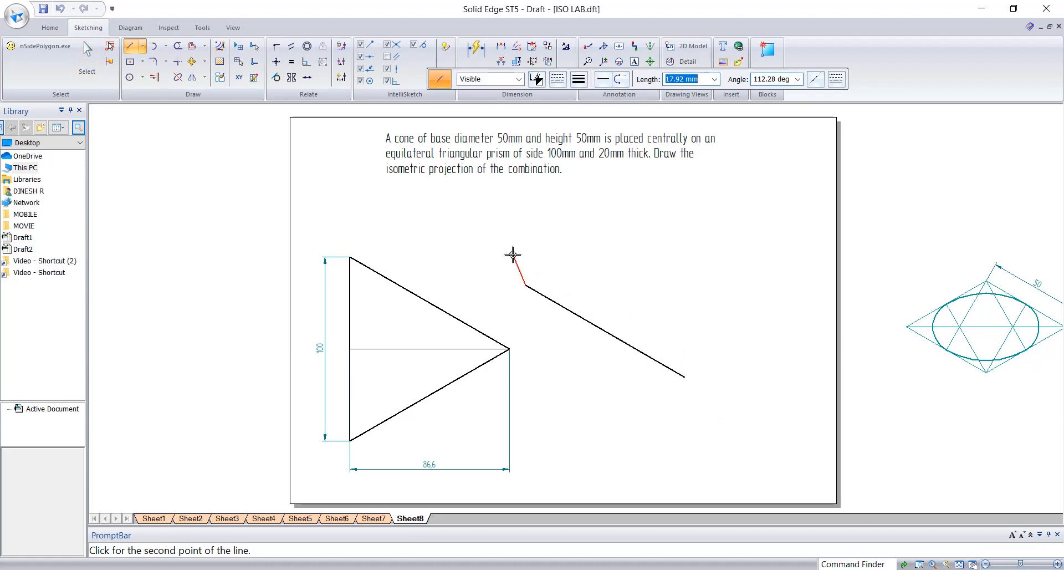
right_click(690, 255)
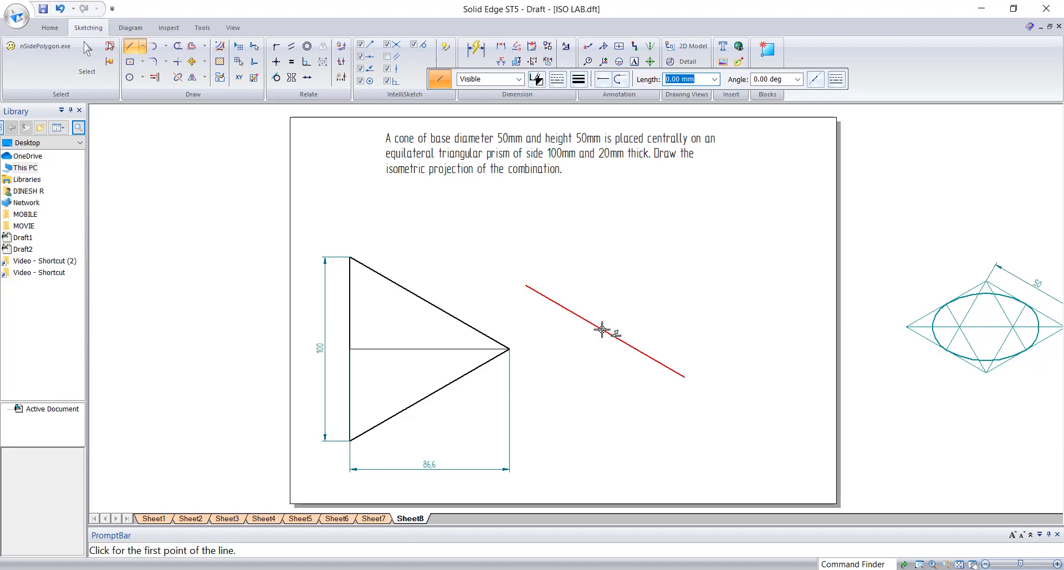
Draw an 86.6 mm line at 30° upward to the right from the midpoint of the 100 mm isometric line
left_click(602, 329)
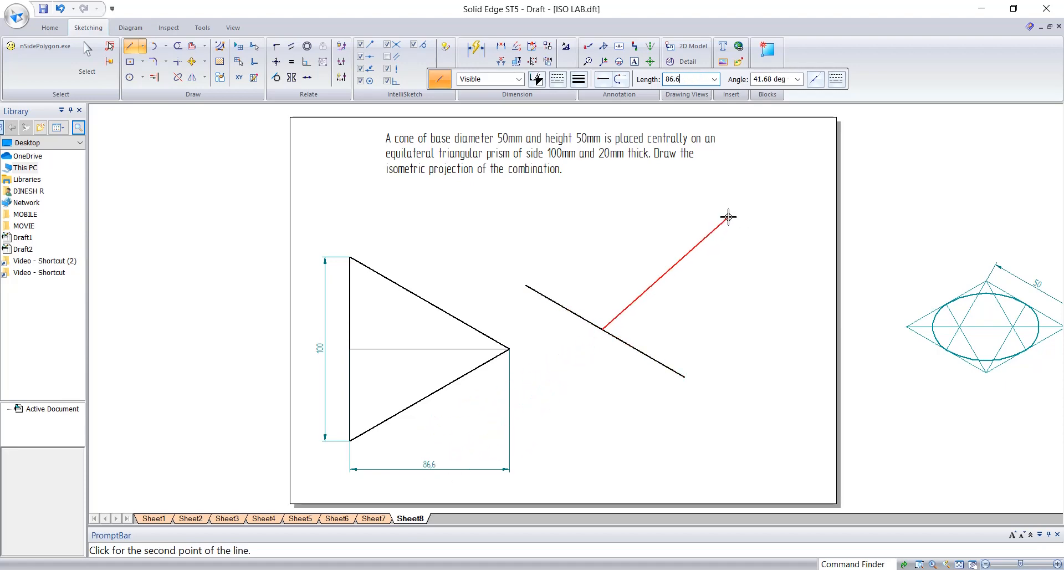
type("86.6")
key("Tab")
key("Return")
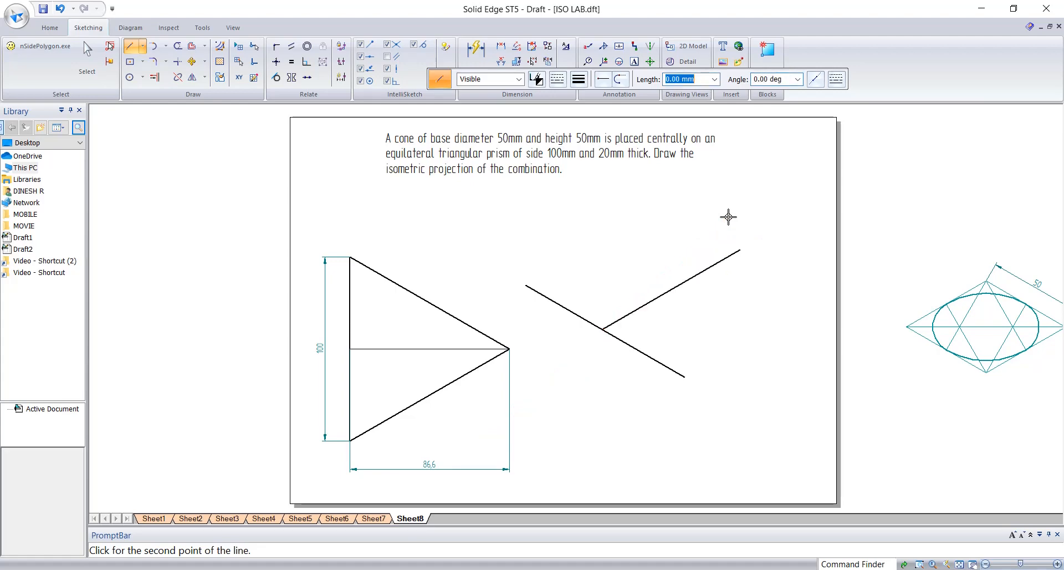
Join both ends of the 100 mm isometric line to the median's upper end to complete the isometric triangle
left_click(684, 376)
left_click(739, 250)
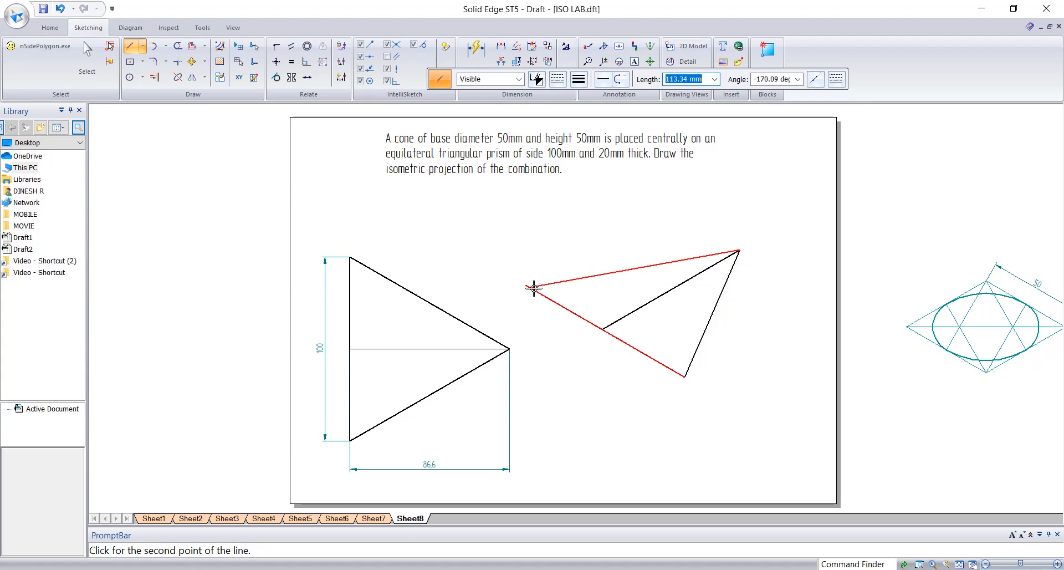
left_click(525, 285)
left_click(605, 330)
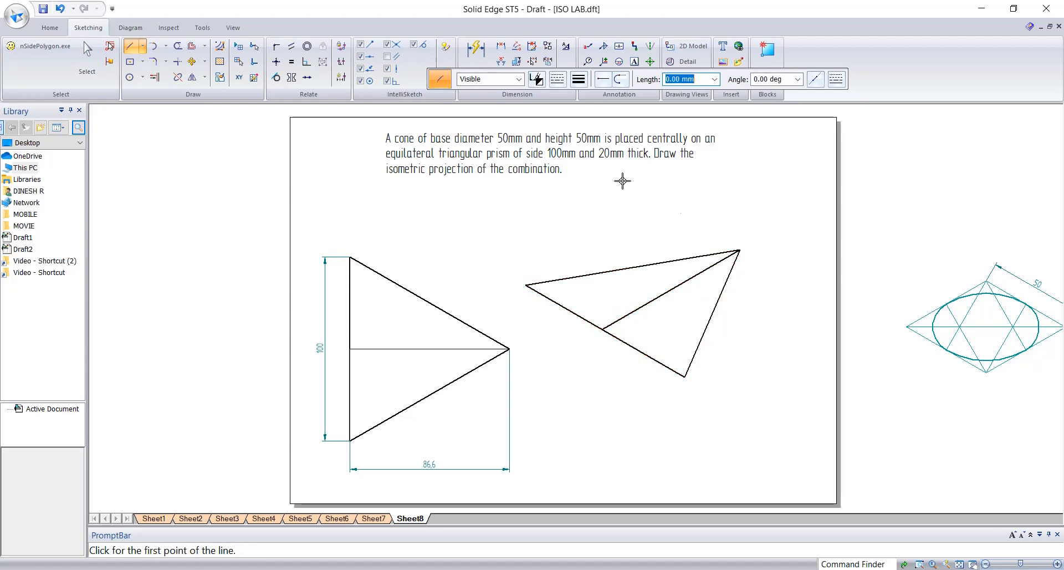
Dimension the three sides of the isometric triangle
left_click(475, 49)
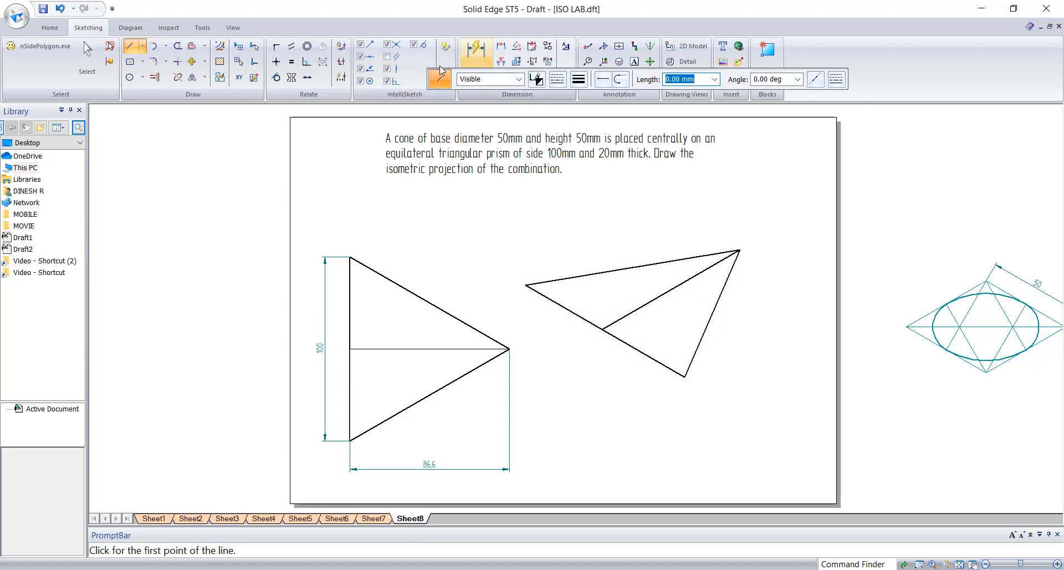
left_click(635, 355)
left_click(631, 367)
left_click(721, 309)
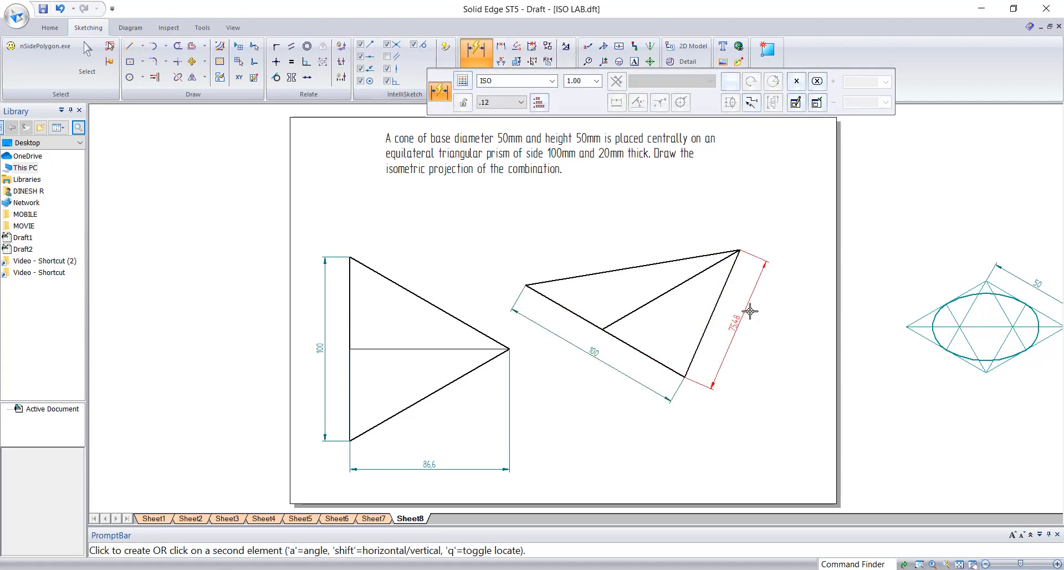
left_click(751, 318)
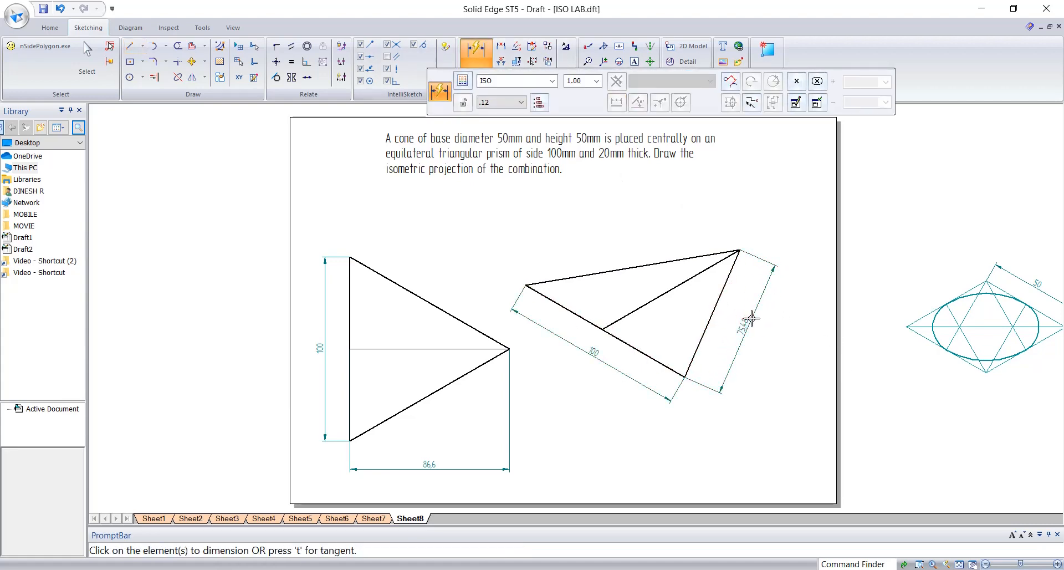
left_click(637, 271)
left_click(729, 246)
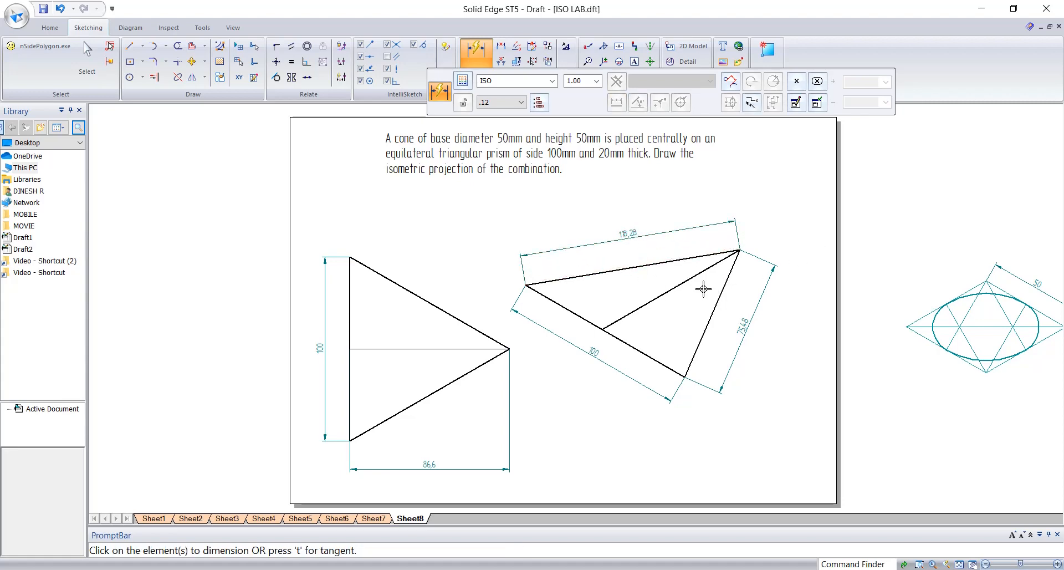
Begin dimensioning the isometric triangle's median, cancel that dimension and undo the three side dimensions
left_click(675, 287)
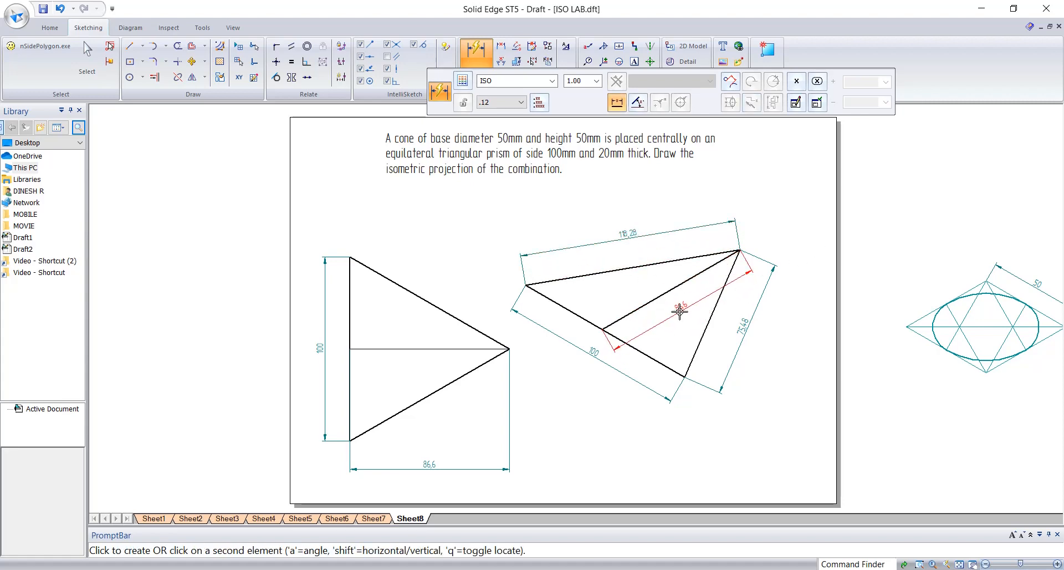
key("Escape")
key("Escape")
key("ctrl+z")
key("ctrl+z")
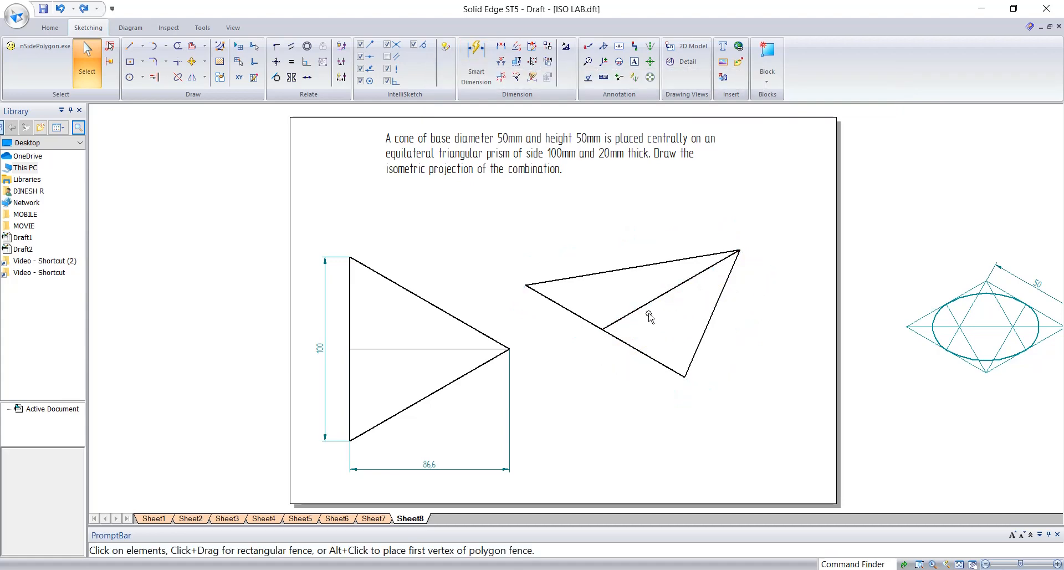
Set the line width of the isometric triangle's median to 0.13 mm
left_click(613, 325)
left_click(578, 81)
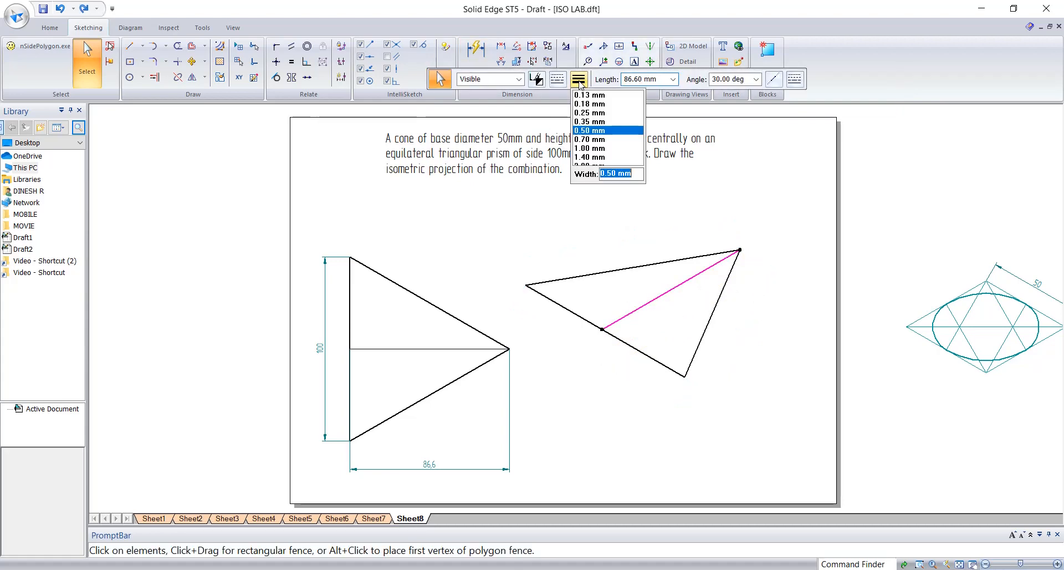
left_click(586, 95)
key("Escape")
Draw a 20 mm vertical line downward from the isometric triangle's left corner
left_click(129, 46)
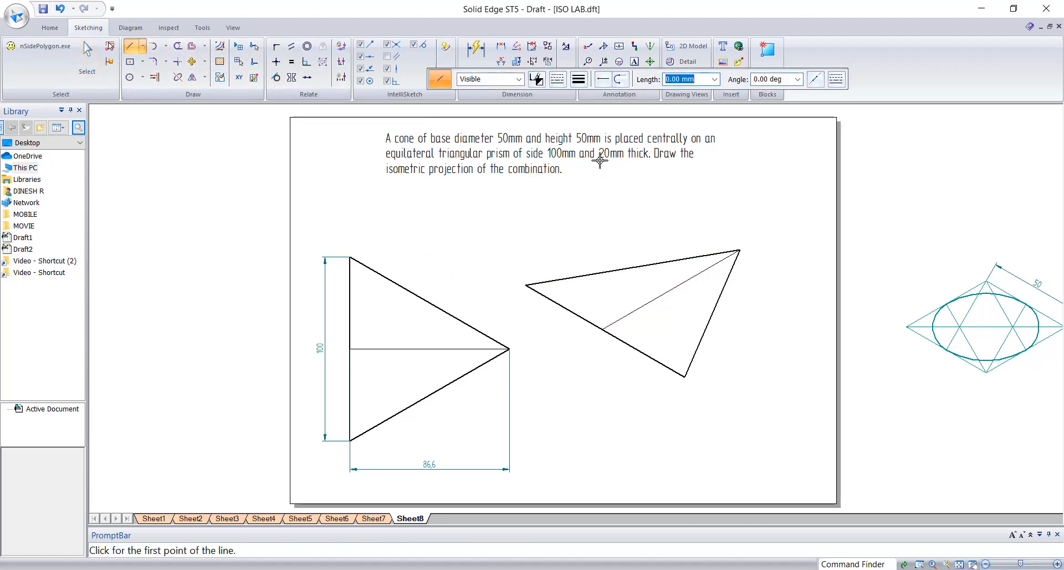
left_click(525, 285)
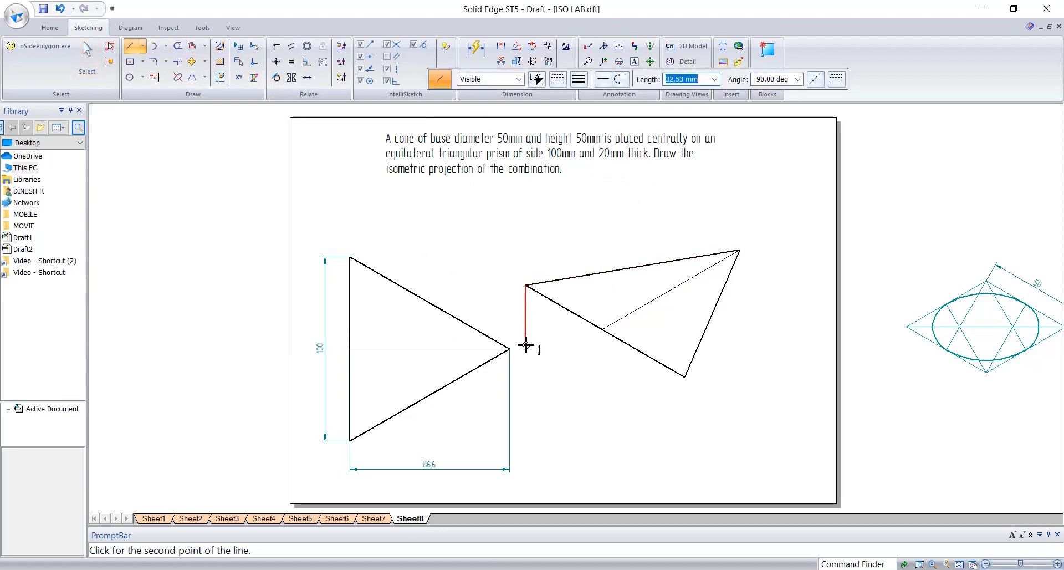
type("20")
key("Return")
left_click(525, 327)
key("Escape")
Copy the 20 mm vertical edge from the left corner to the isometric triangle's other two corners
left_click(525, 303)
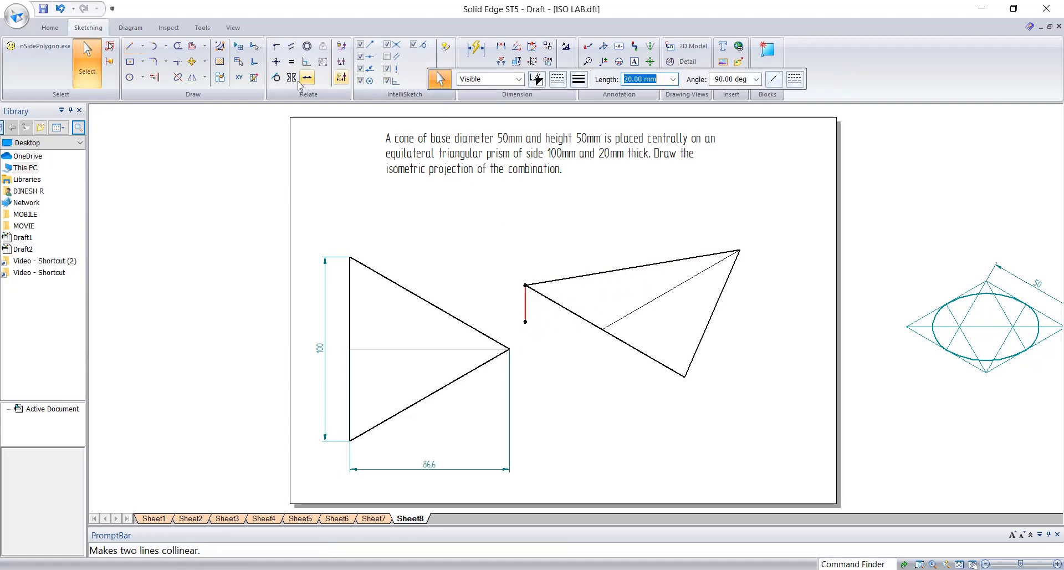
left_click(192, 62)
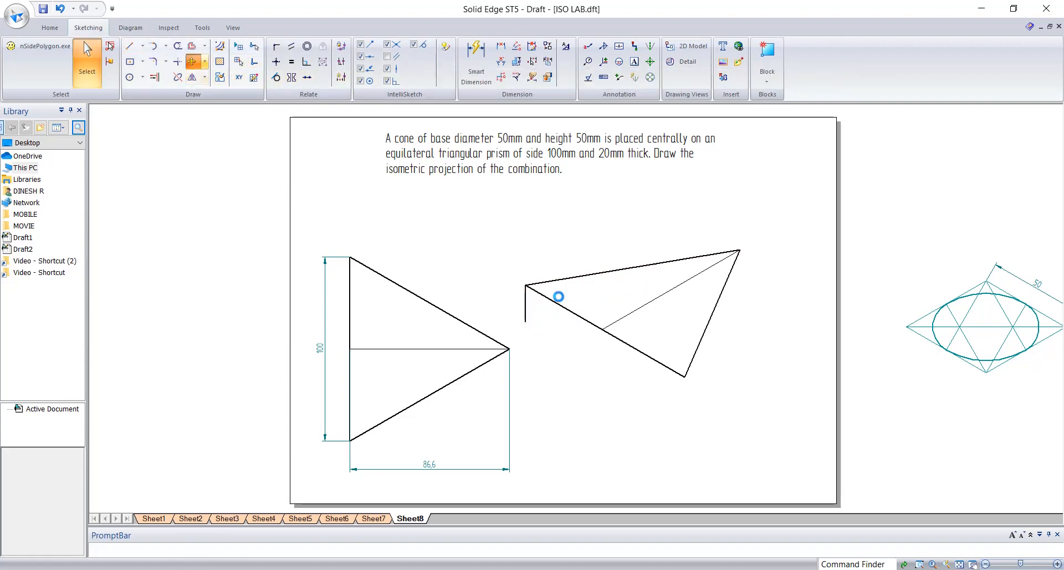
left_click(525, 284)
left_click(685, 376)
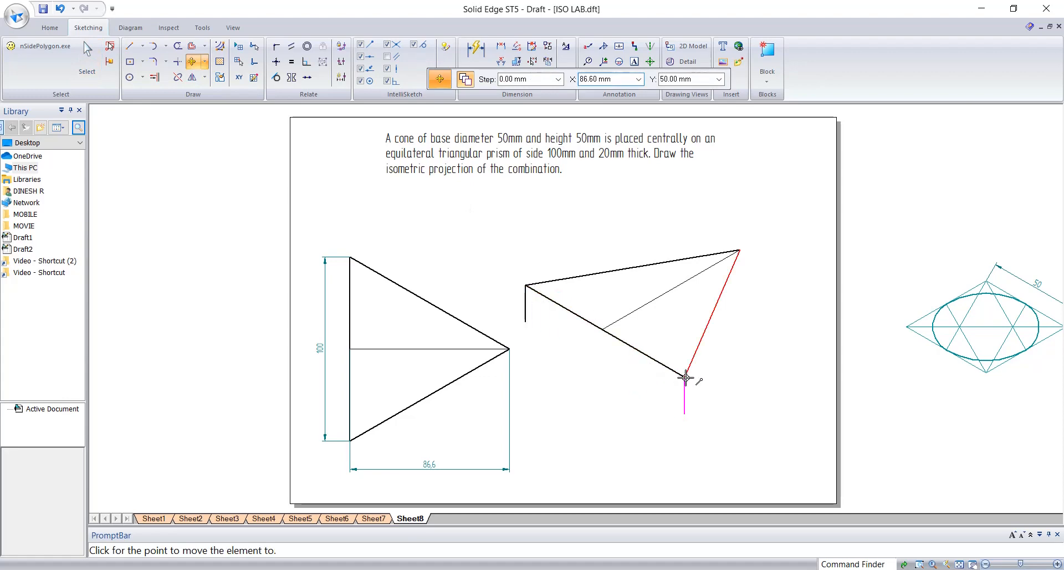
left_click(741, 251)
key("Escape")
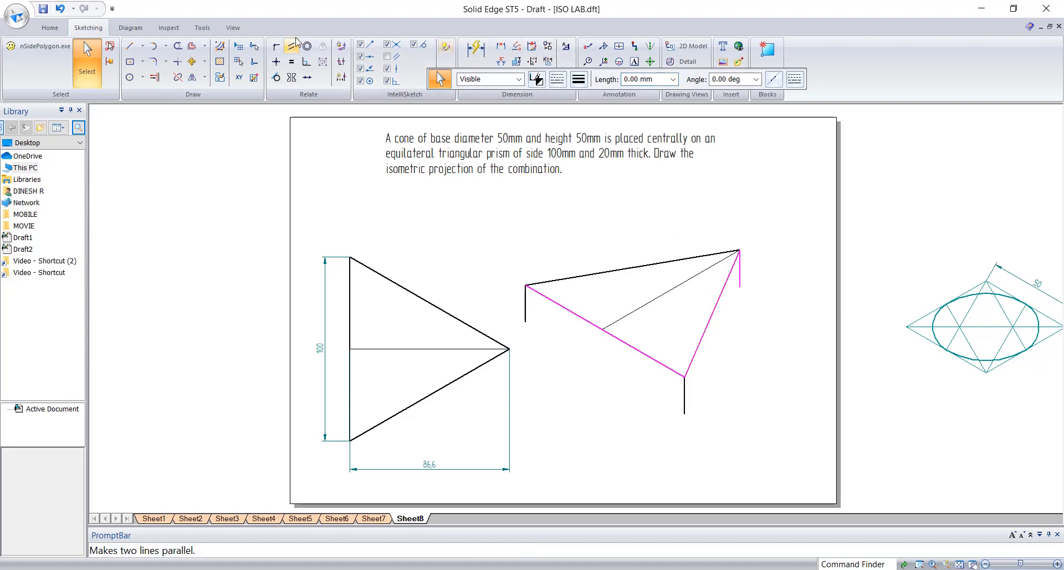
Copy the isometric triangle's two front edges down to the vertical edges' lower ends and delete the surplus vertical line beneath the rear corner
left_click(188, 62)
left_click(712, 314)
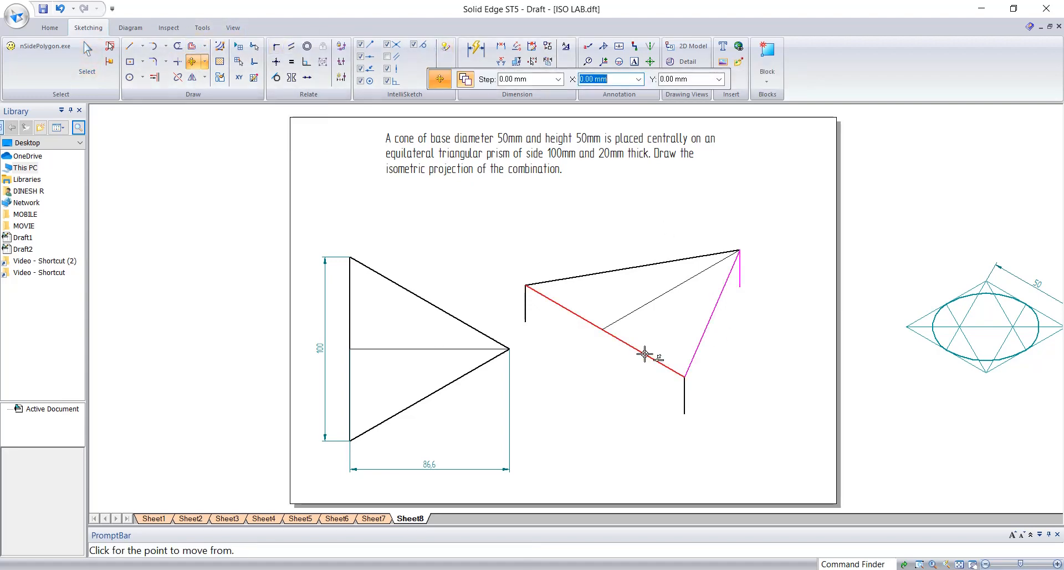
left_click(683, 373)
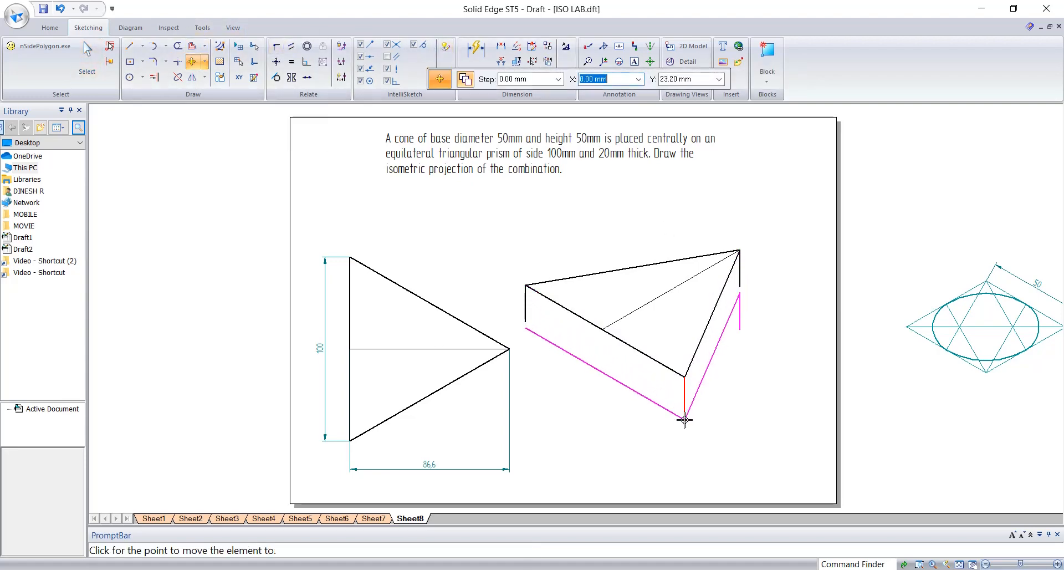
left_click(684, 415)
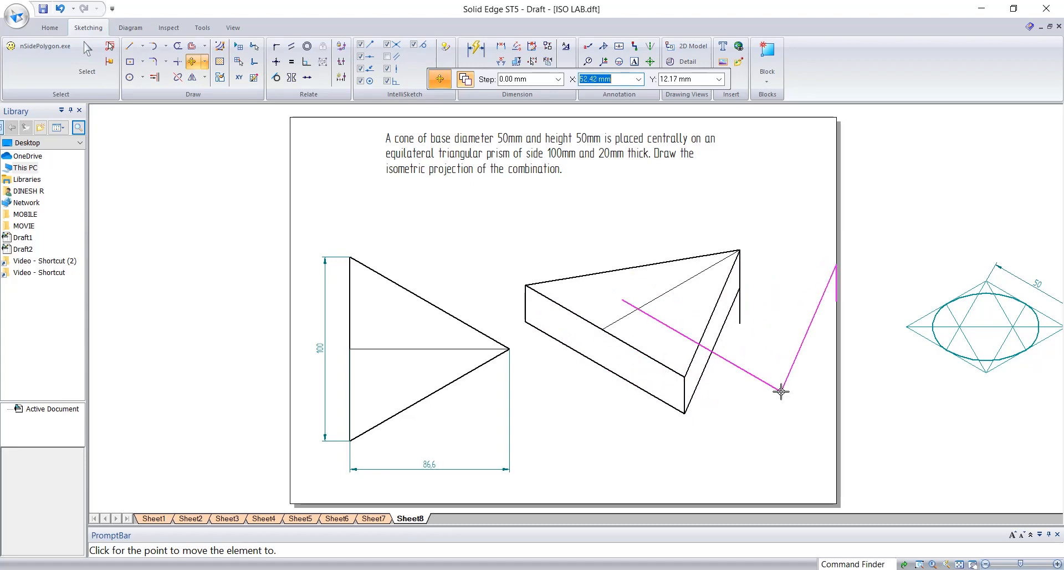
key("Escape")
left_click(740, 308)
key("Delete")
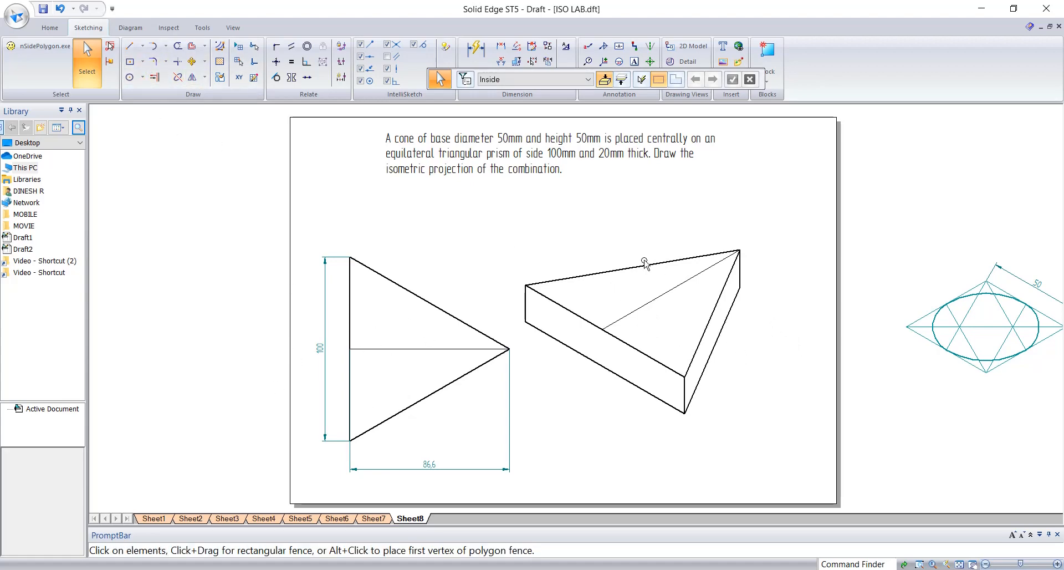
Draw a median in the plan triangle from its lower-left corner to the midpoint of the opposite side
left_click(129, 46)
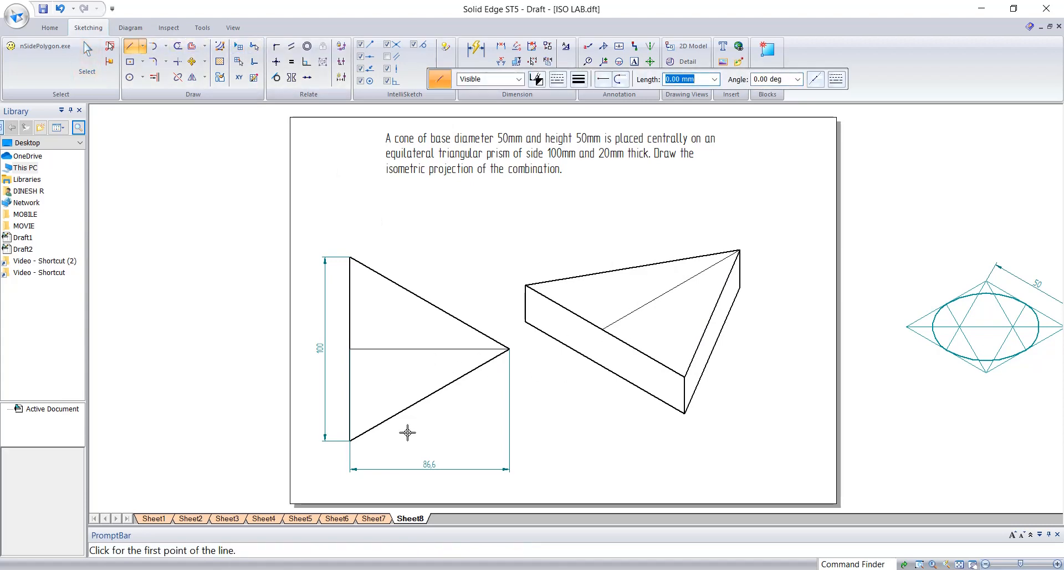
left_click(350, 440)
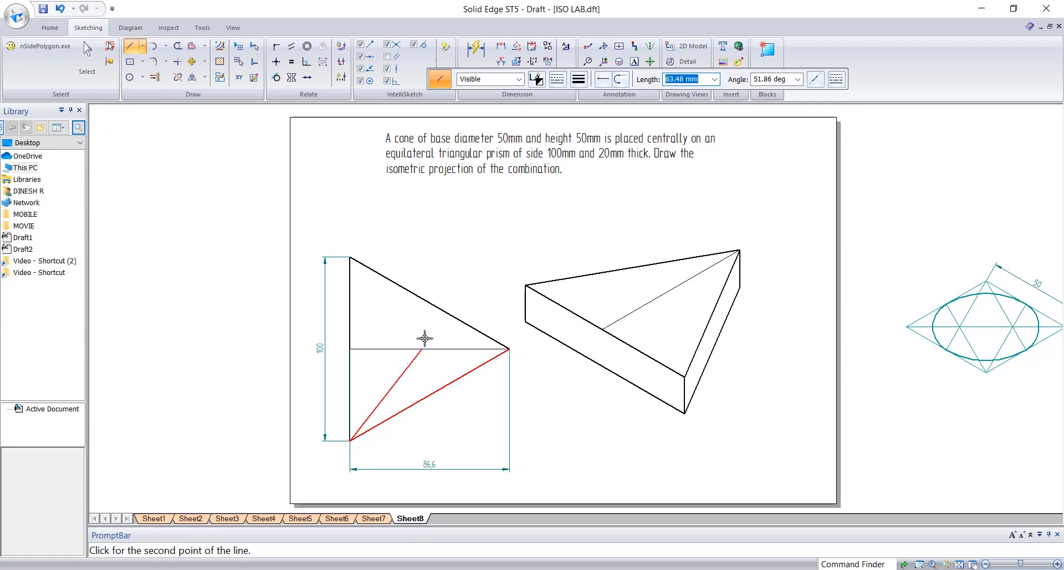
left_click(429, 303)
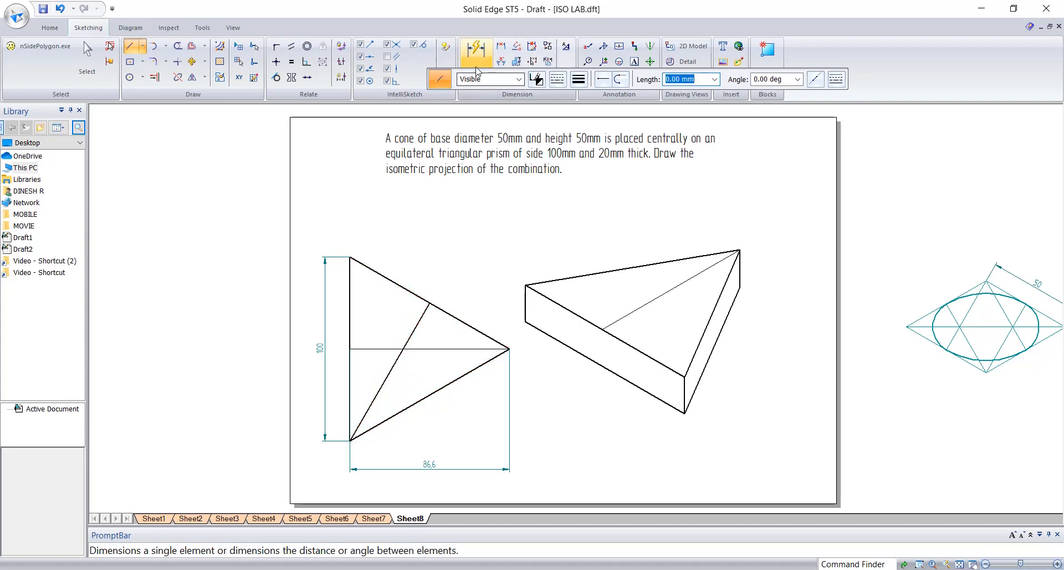
Dimension the horizontal distance from the plan triangle's vertical side to the intersection of its medians
left_click(499, 49)
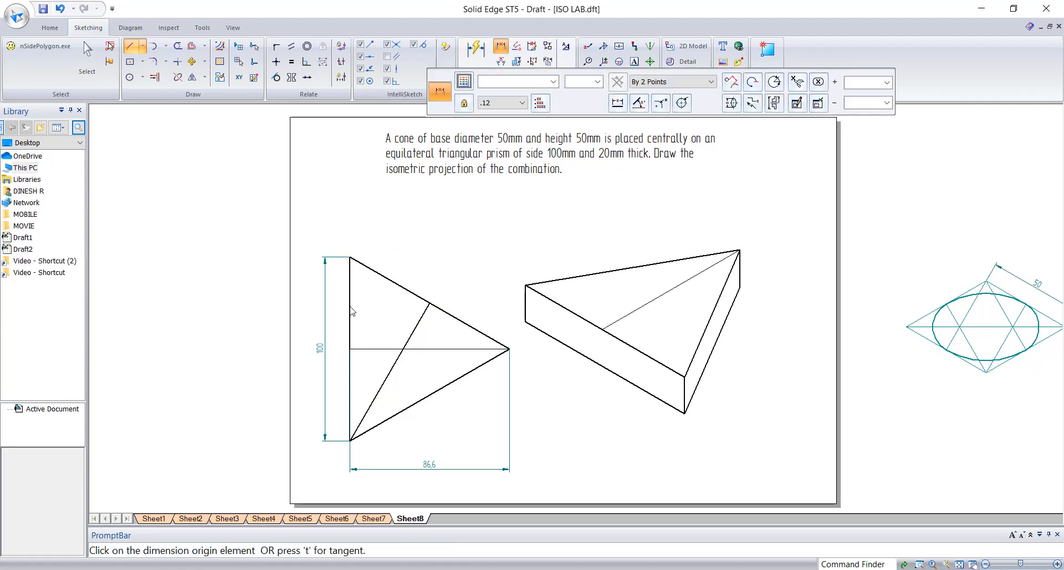
left_click(350, 354)
left_click(403, 349)
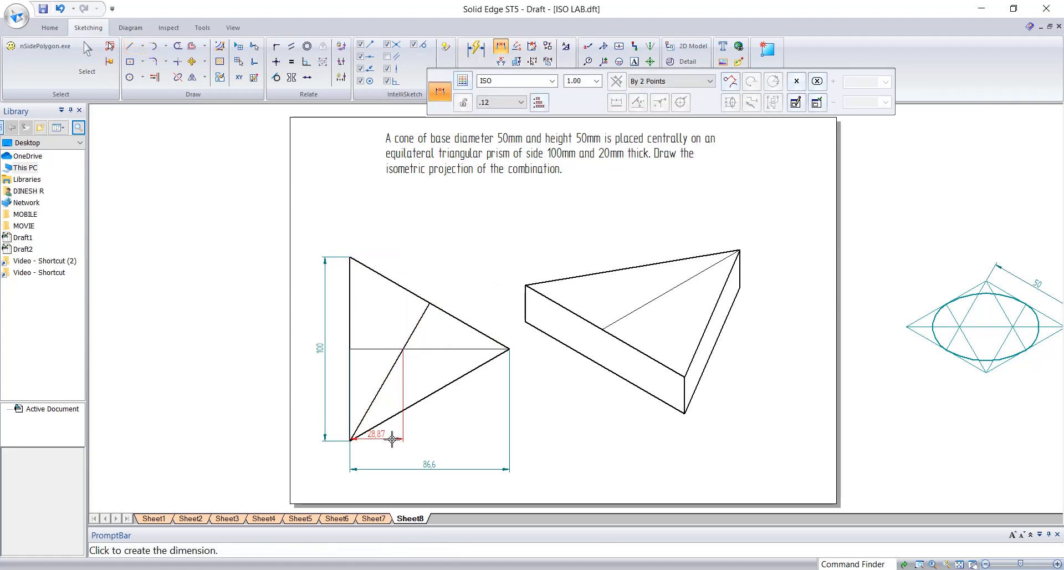
left_click(388, 450)
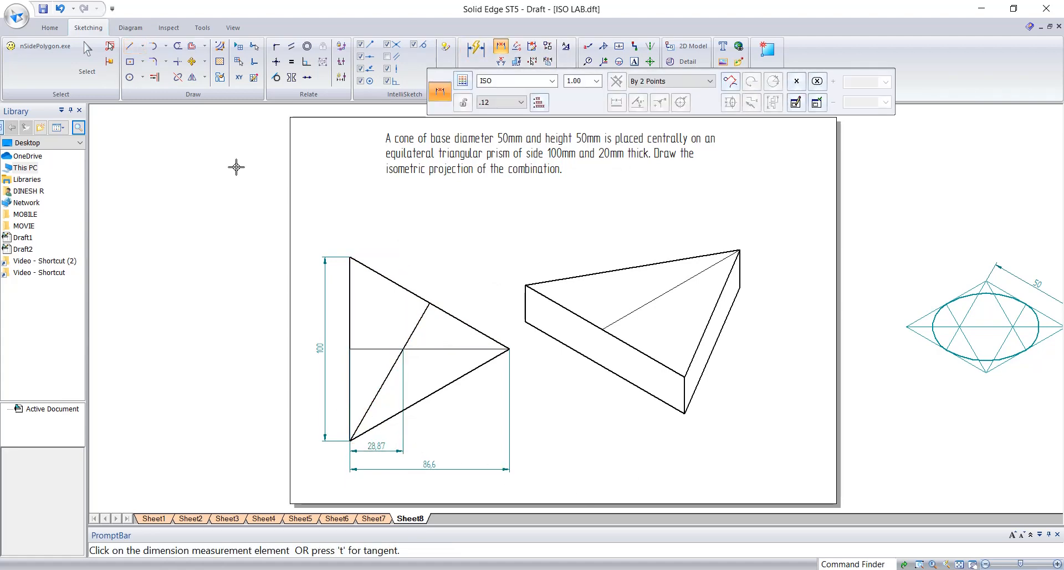
Draw a 28.87 mm radius arc centred on the isometric median's lower end, sweeping about 32° across the median, and make its line thin
left_click(166, 46)
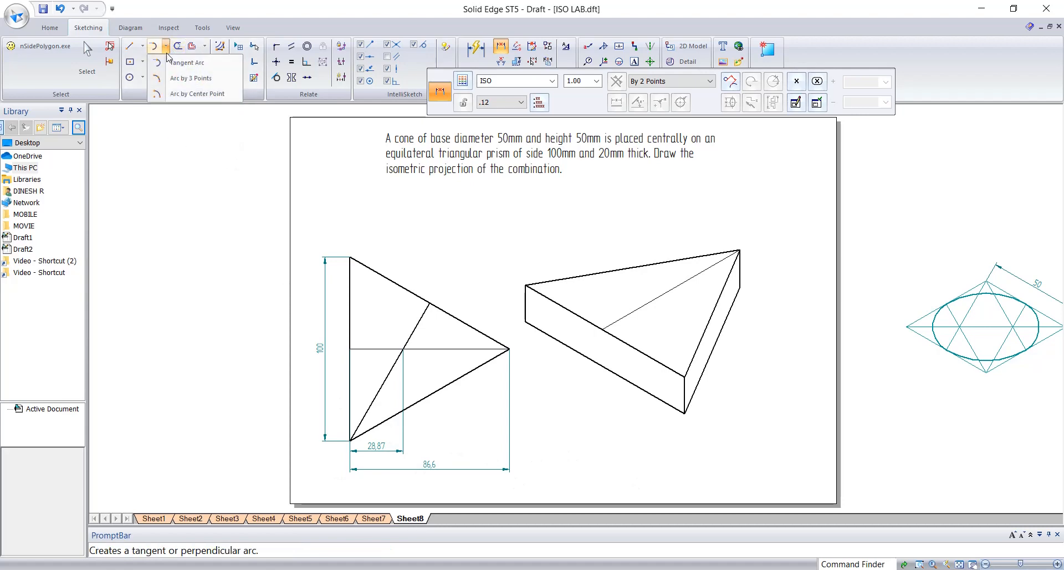
left_click(161, 96)
left_click(601, 329)
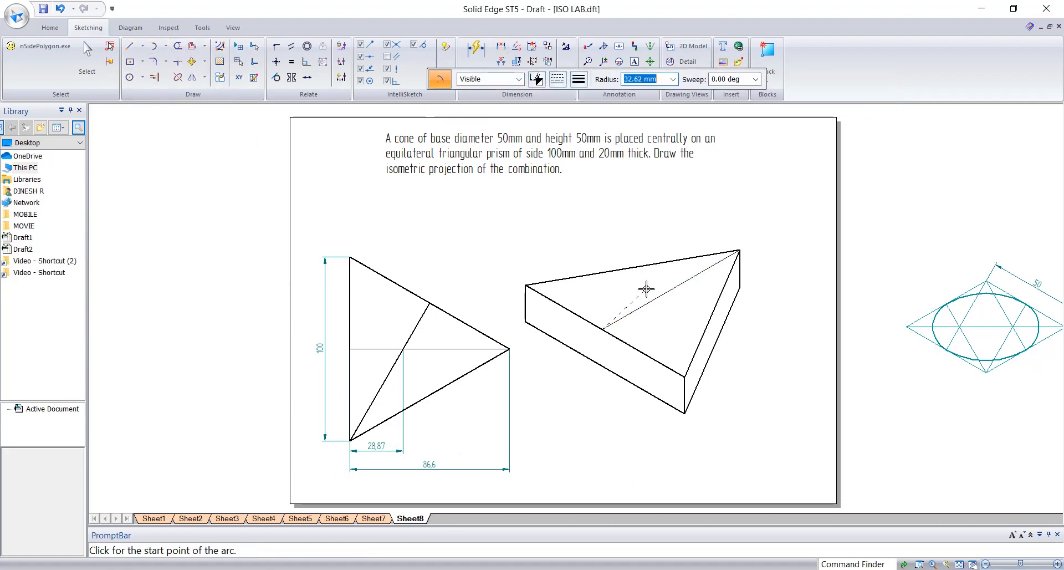
type("28.87")
left_click(646, 289)
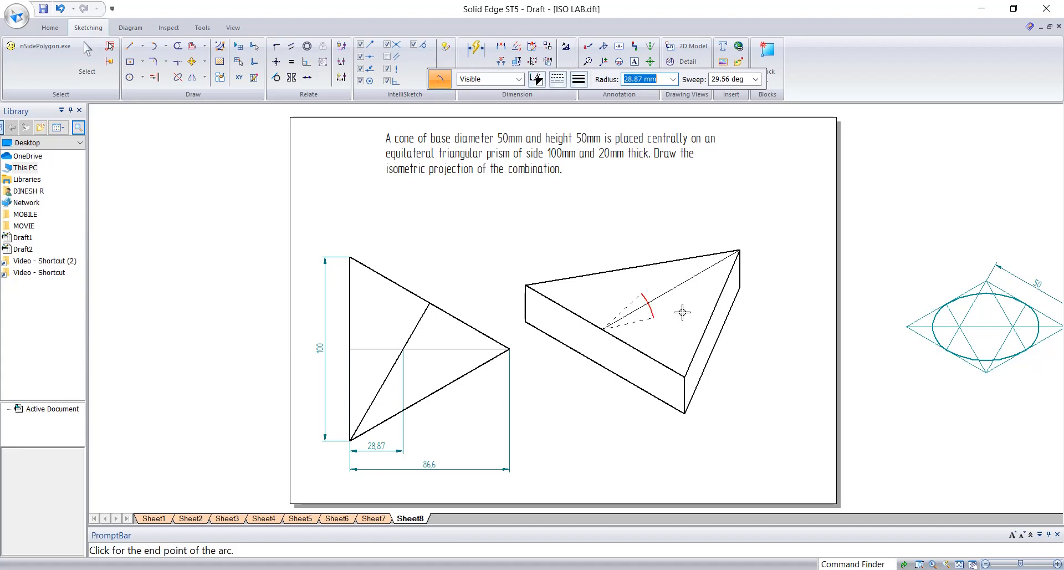
left_click(655, 310)
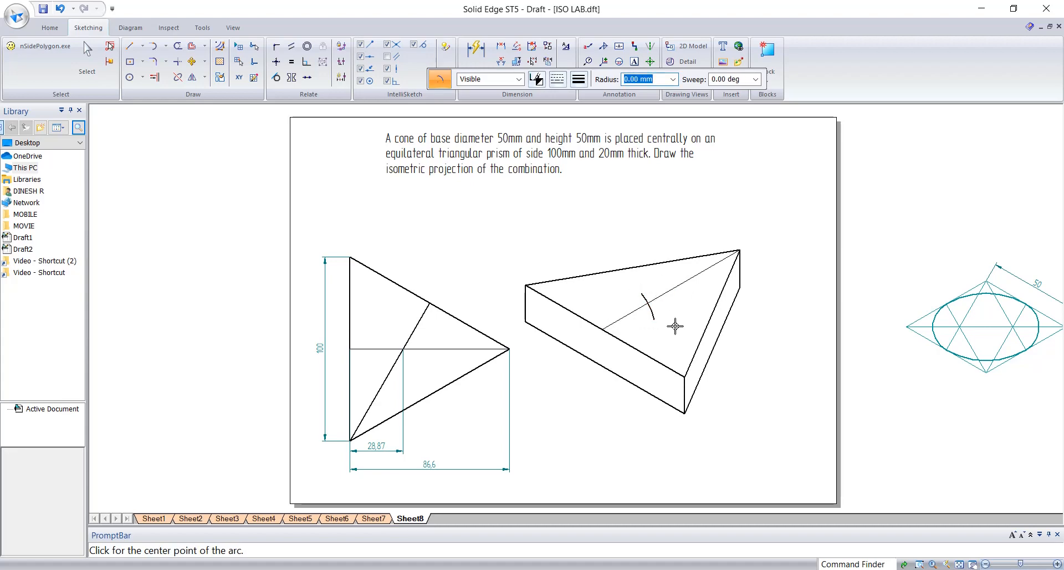
key("Escape")
left_click(649, 306)
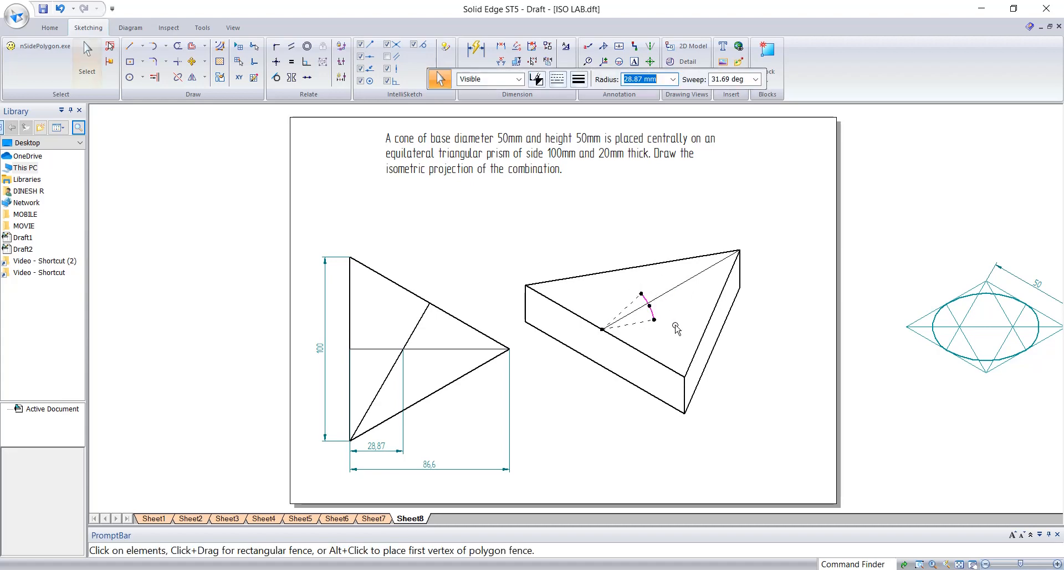
left_click(580, 79)
left_click(933, 230)
Move the complete isometric circle construction with its 50 mm dimension to the area just below the prism's front corner
scroll(899, 258, "down", 2)
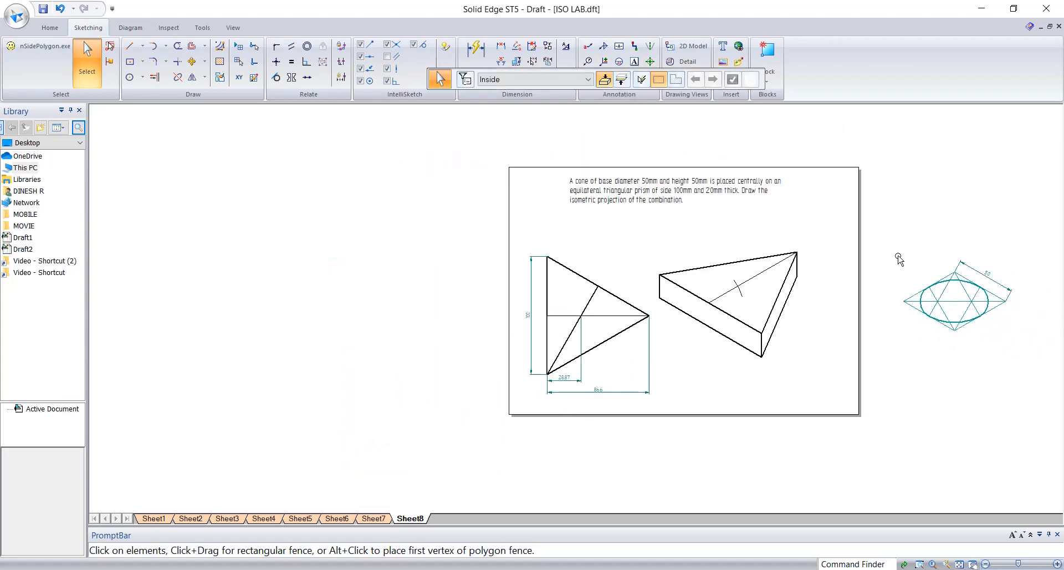
left_click_drag(890, 238, 1046, 361)
left_click_drag(964, 308, 811, 373)
scroll(881, 330, "up", 3)
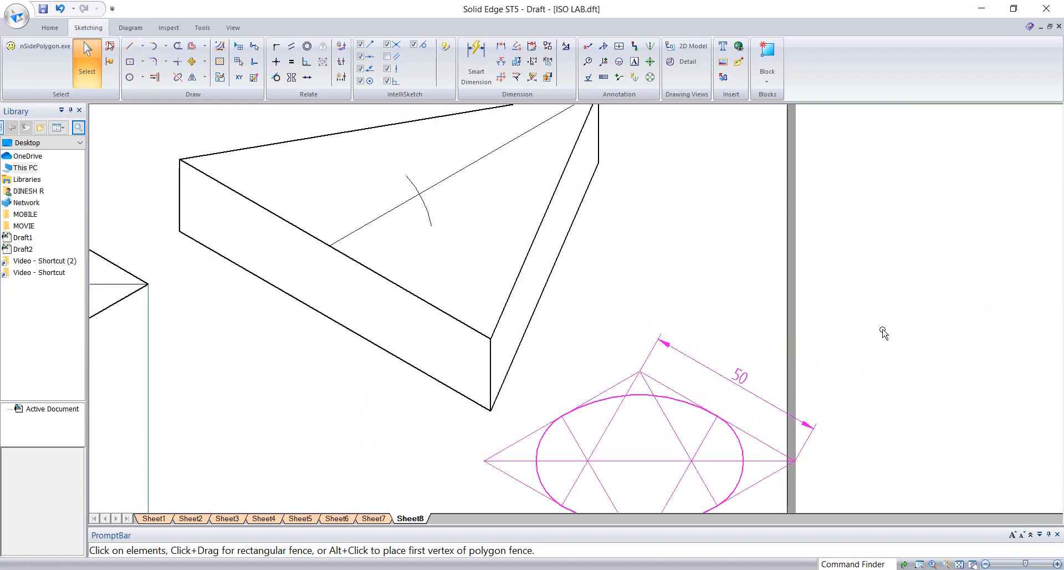
scroll(907, 342, "down", 3)
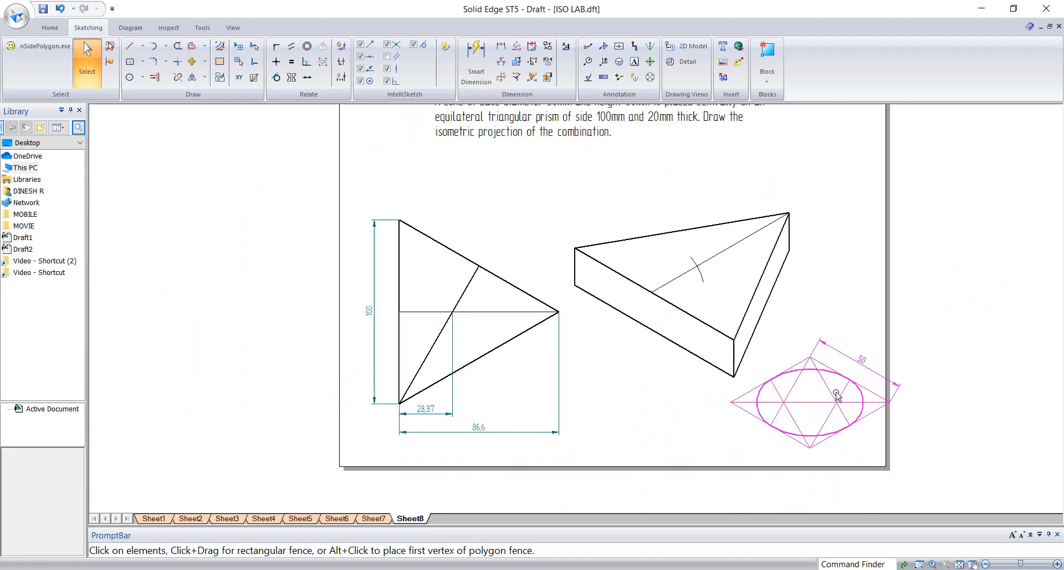
scroll(836, 394, "down", 1)
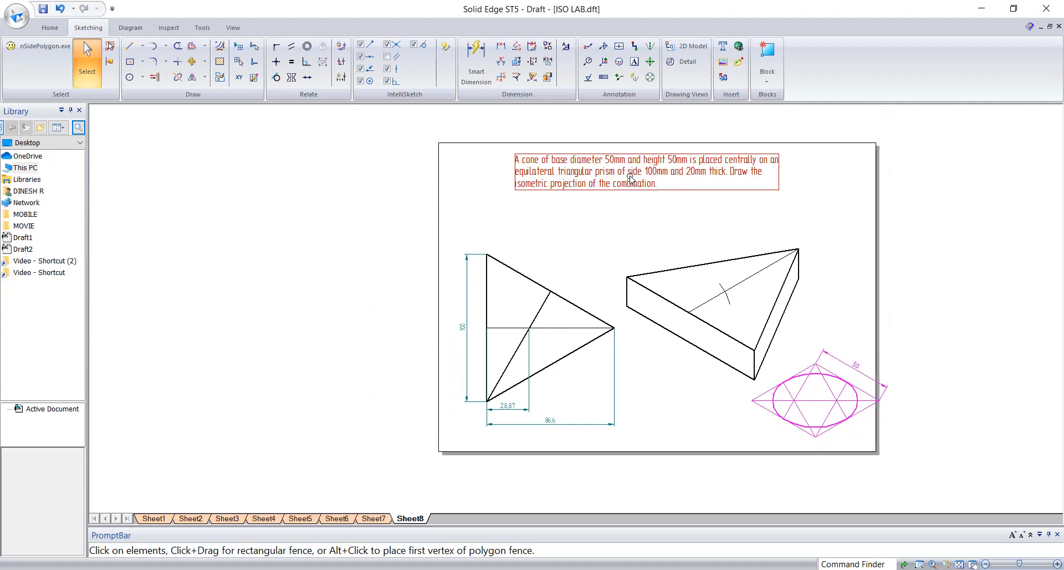
Draw a 50 mm vertical line upward from the centre of the isometric circle as the cone's axis
left_click(129, 46)
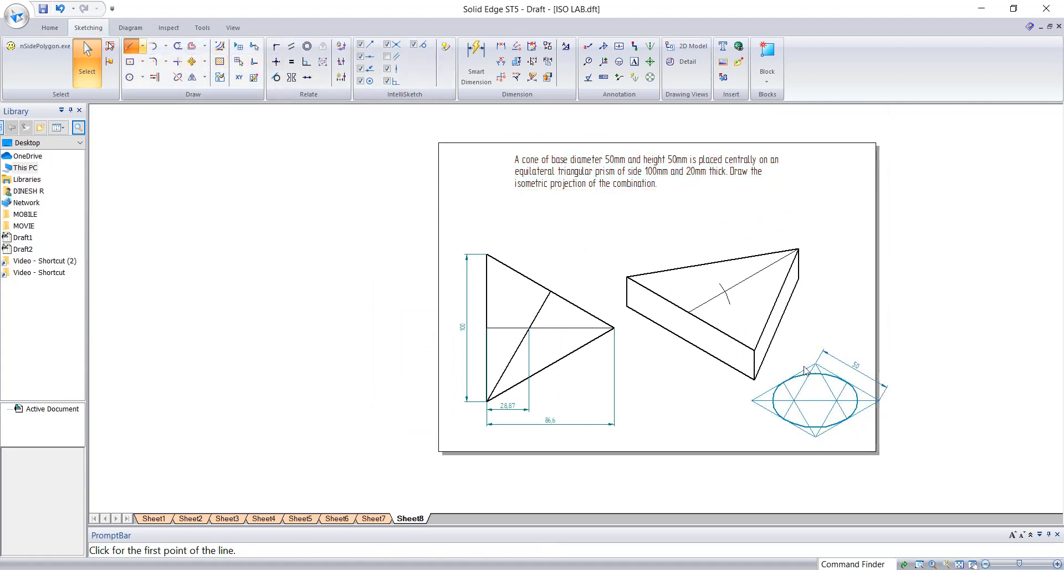
left_click(815, 400)
type("5")
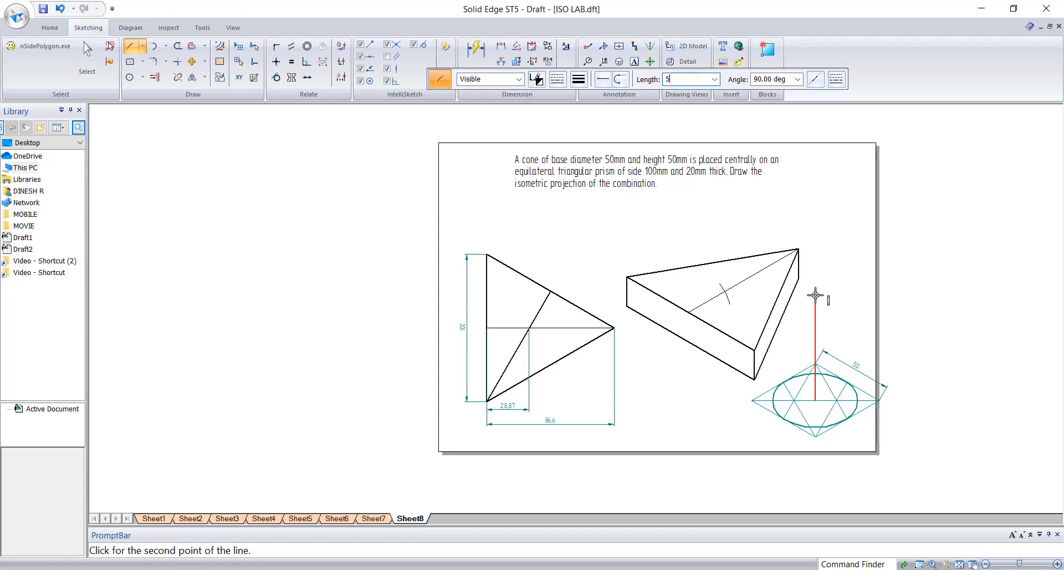
type("0")
key("Return")
Draw the cone's right slanted edge from the upper end of the axis to the right side of the isometric circle
scroll(837, 381, "up", 3)
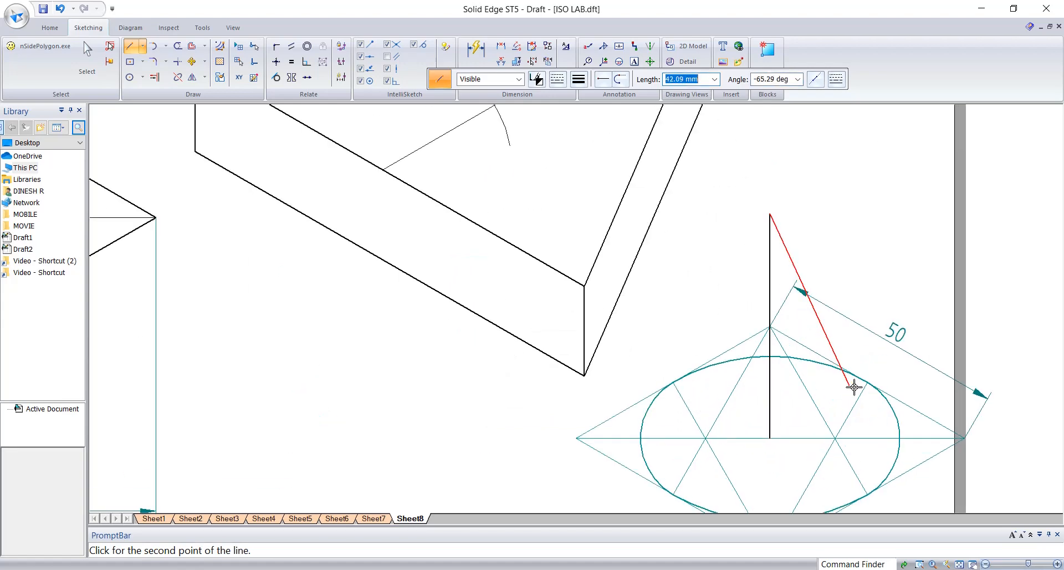
left_click(892, 407)
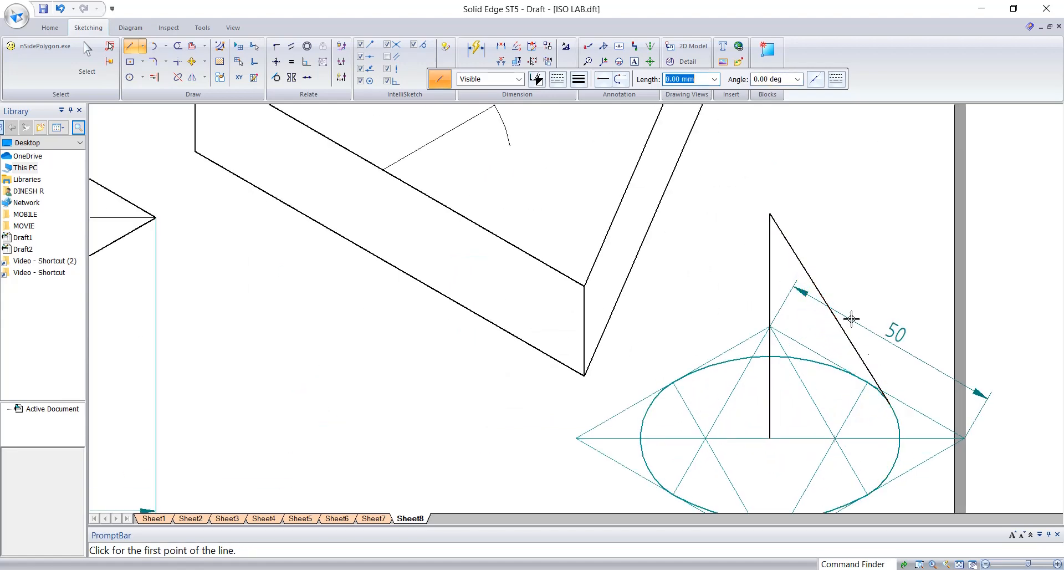
key("Escape")
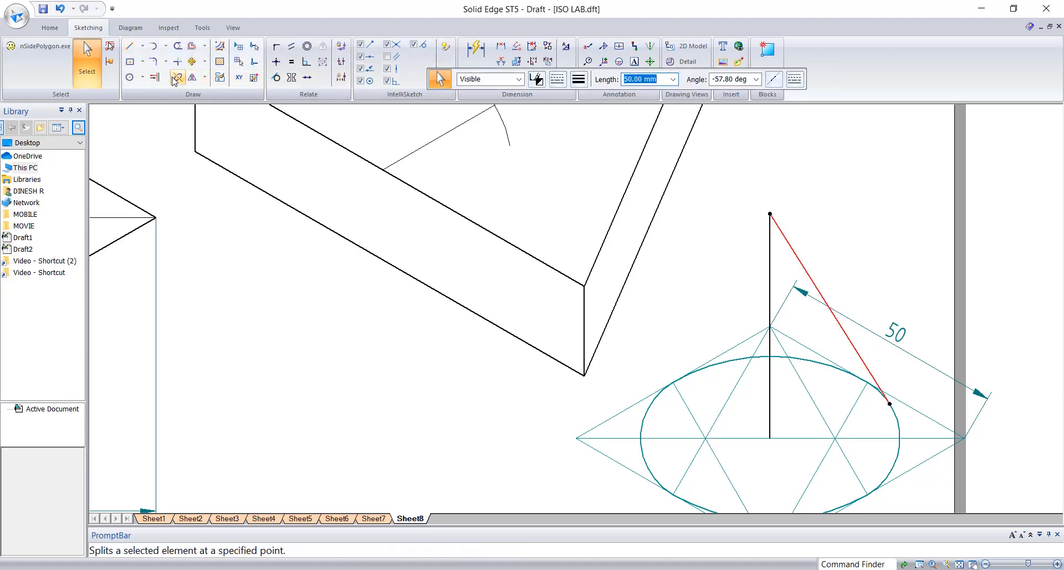
Mirror the cone's slanted edge about the vertical axis, keeping one edge on each side
left_click(192, 77)
key("Escape")
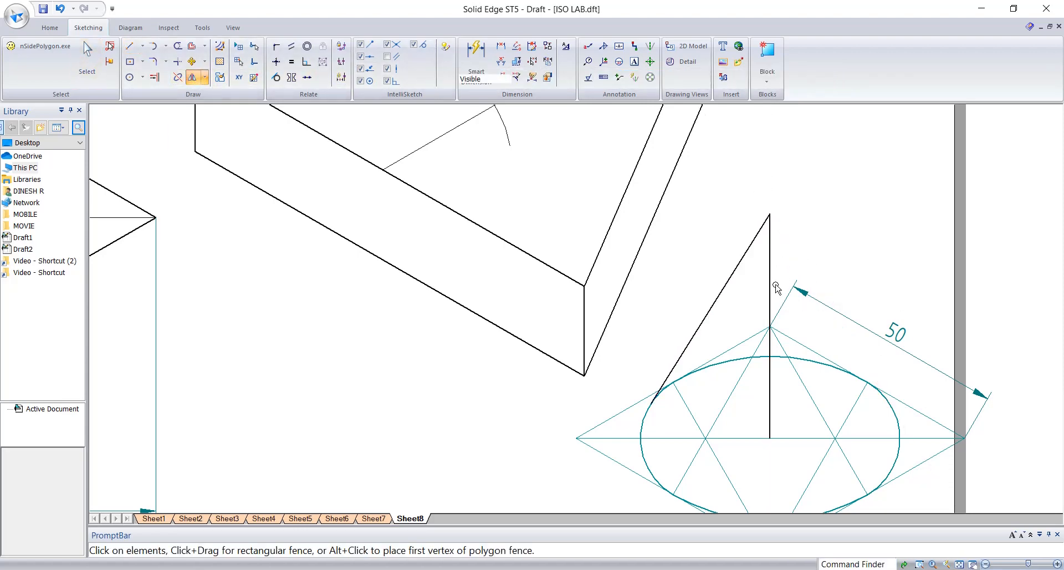
scroll(775, 284, "down", 1)
left_click(740, 277)
left_click(193, 78)
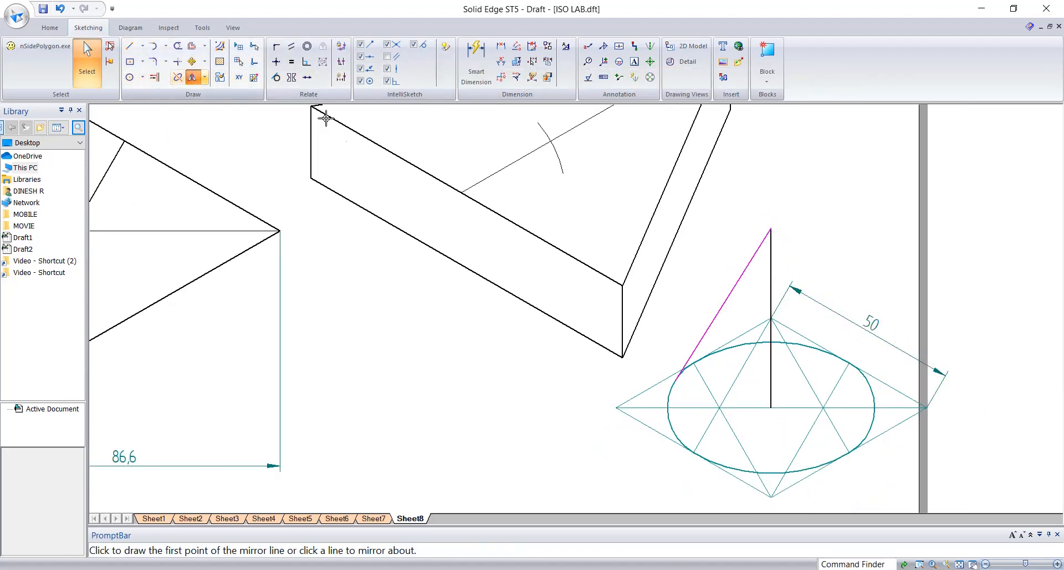
left_click(772, 294)
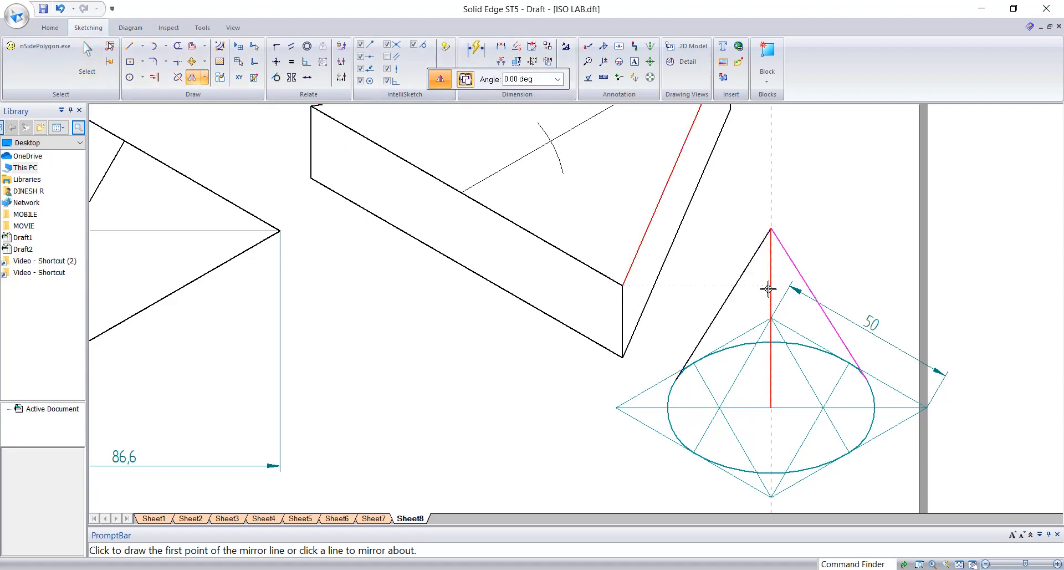
key("Escape")
Copy the cone with its isometric circle construction so its base centre sits at the centre of the prism's top face
scroll(801, 320, "down", 3)
key("Escape")
scroll(776, 311, "down", 1)
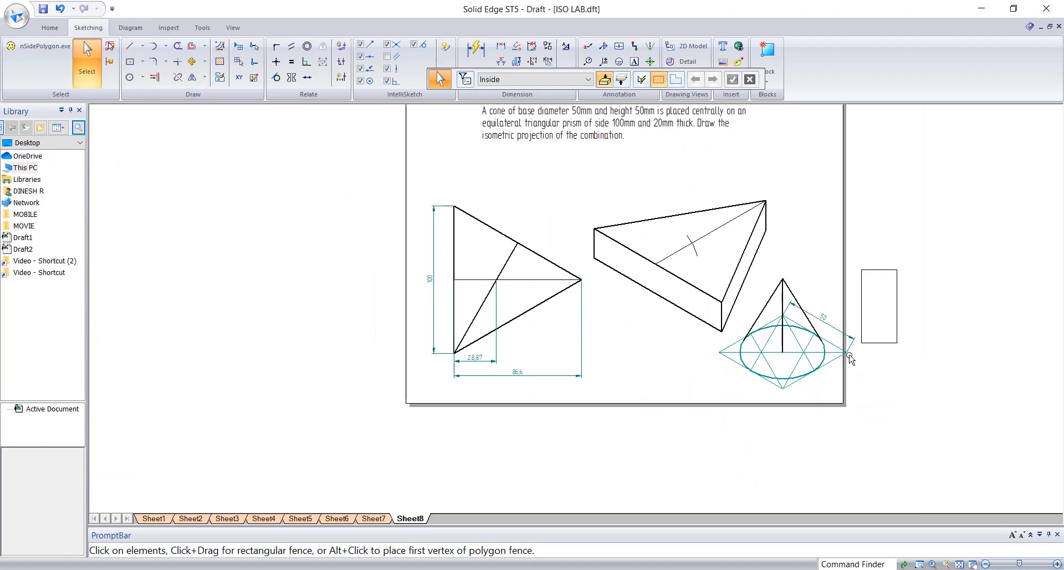
left_click_drag(851, 359, 708, 417)
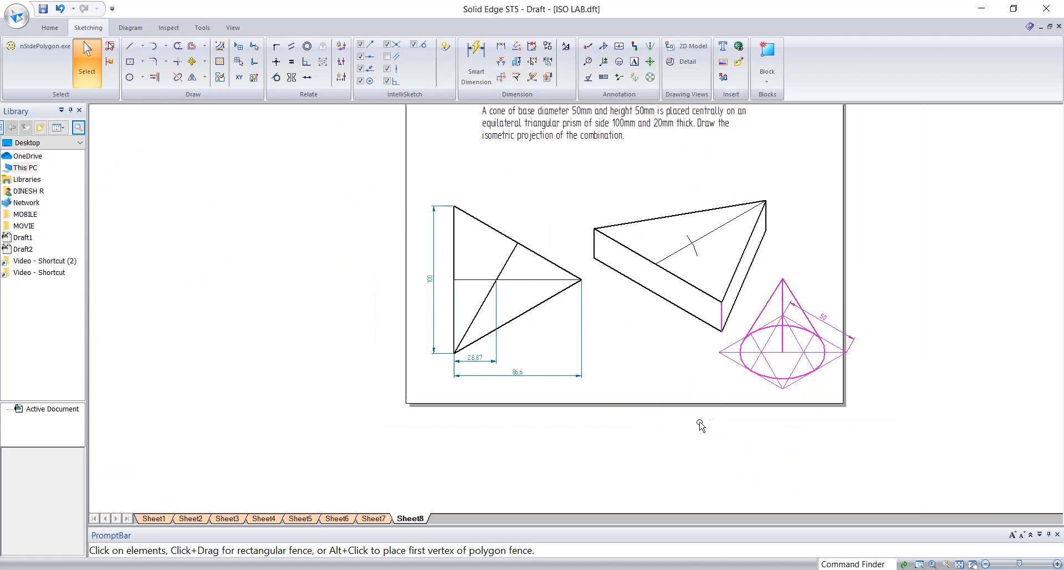
left_click(191, 62)
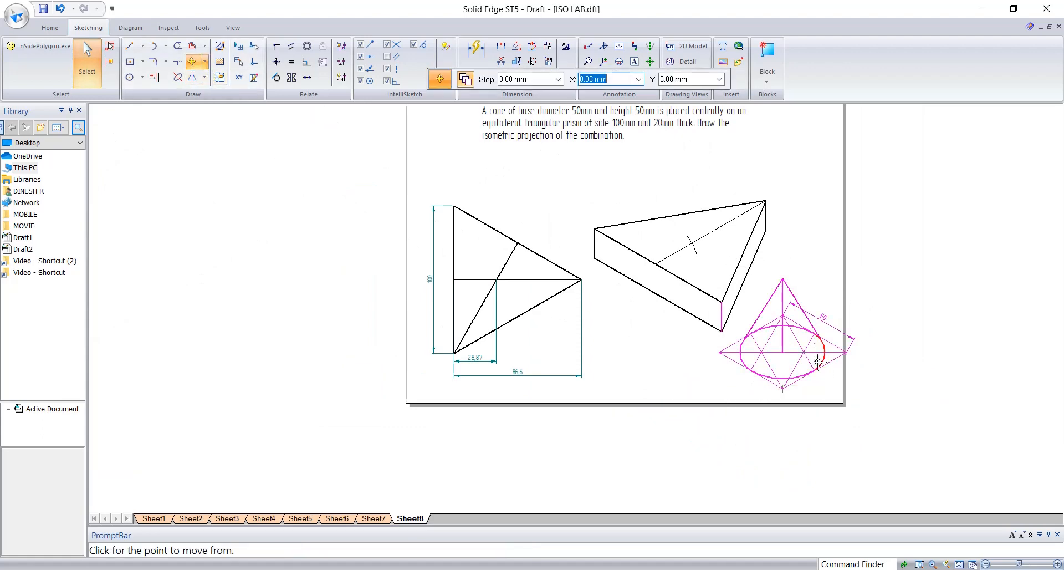
left_click(782, 355)
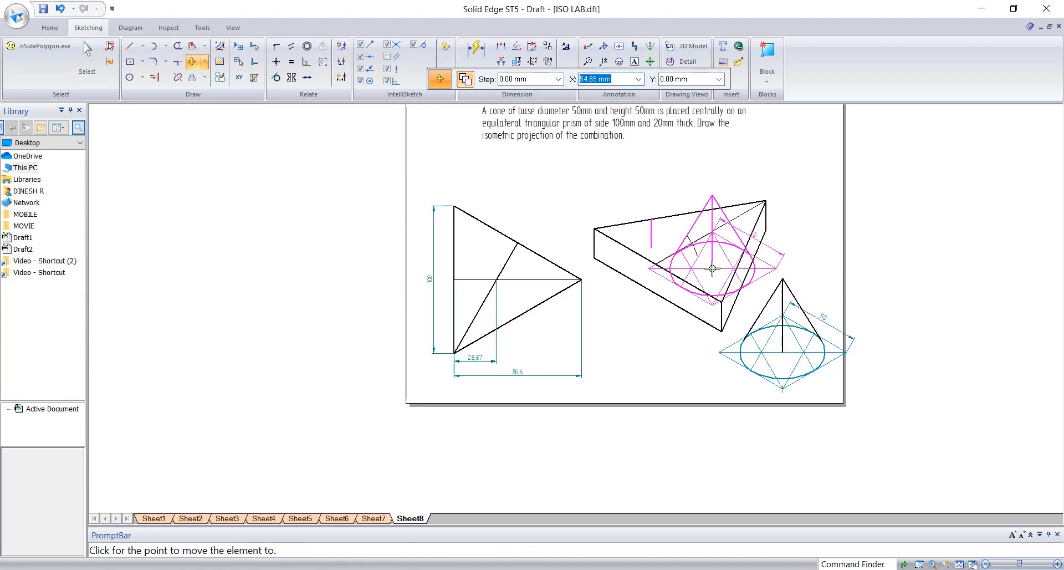
left_click(696, 242)
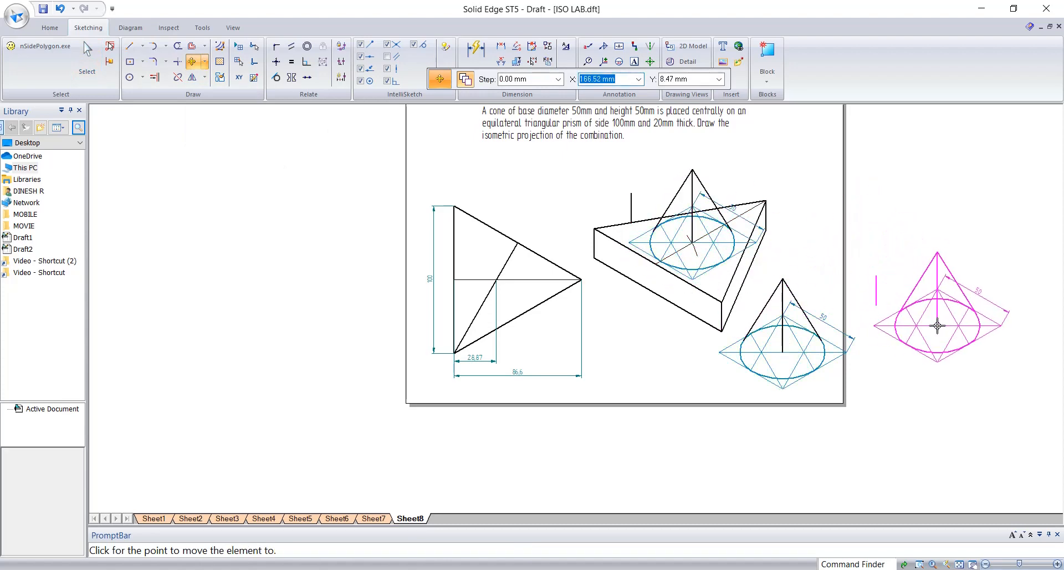
key("Escape")
Delete the original cone, base circle construction and 50 mm dimension below the prism's front corner
left_click_drag(924, 280, 693, 443)
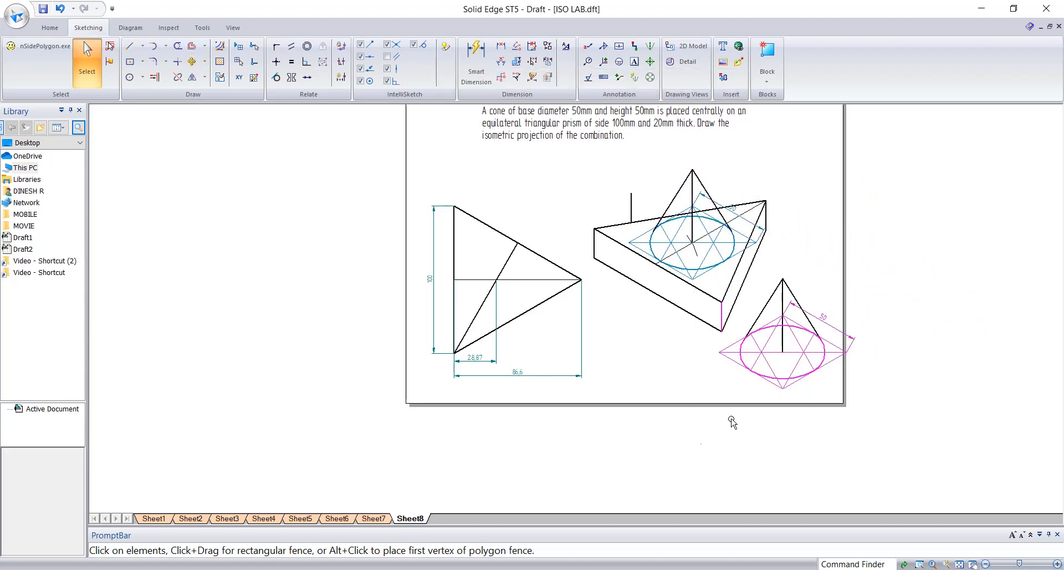
key("Delete")
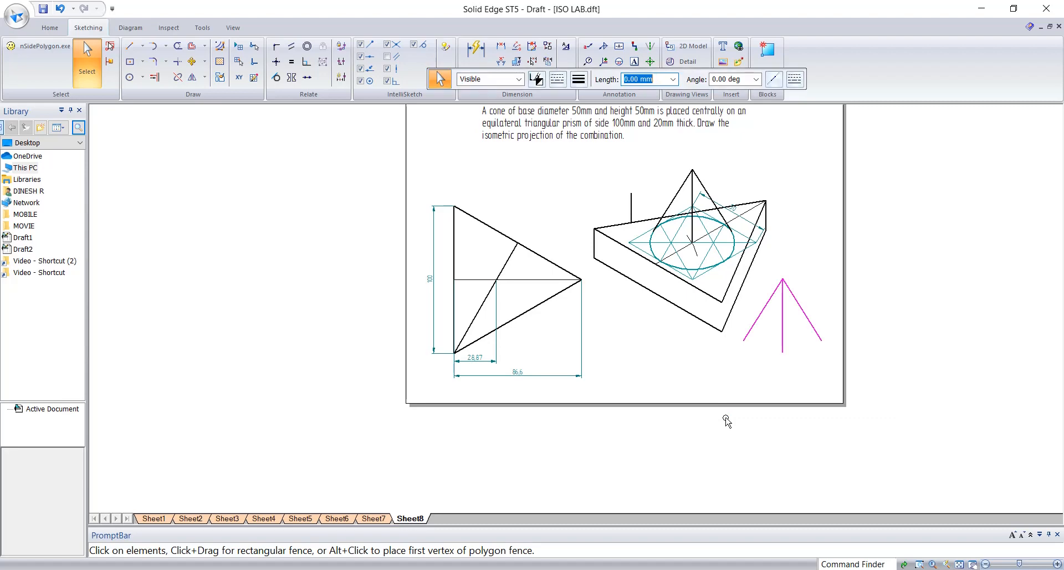
key("Delete")
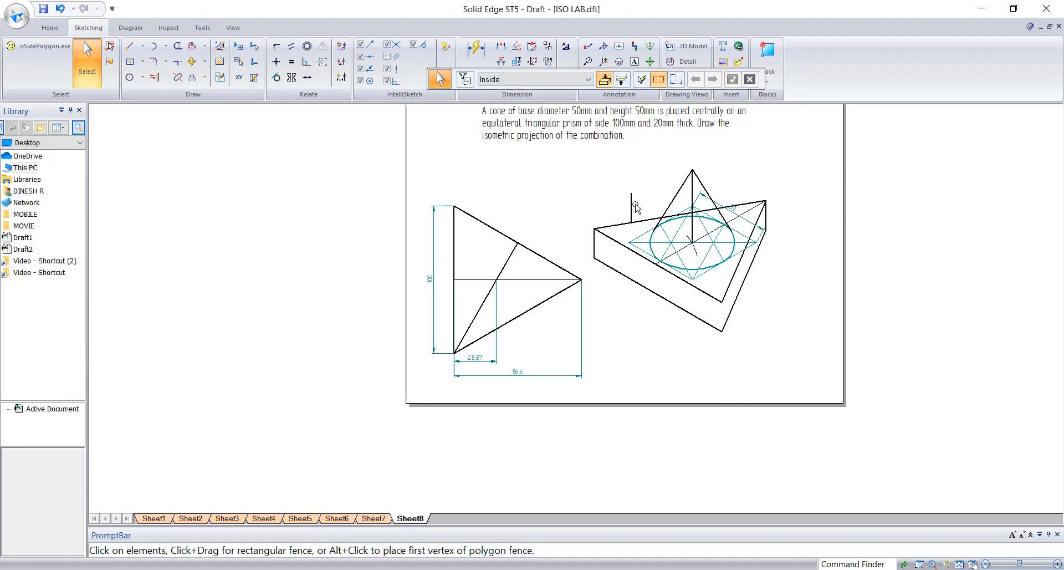
Restore the prism's front vertical edge from the stray vertical line above the prism's back edge, and delete the stray line
left_click(191, 62)
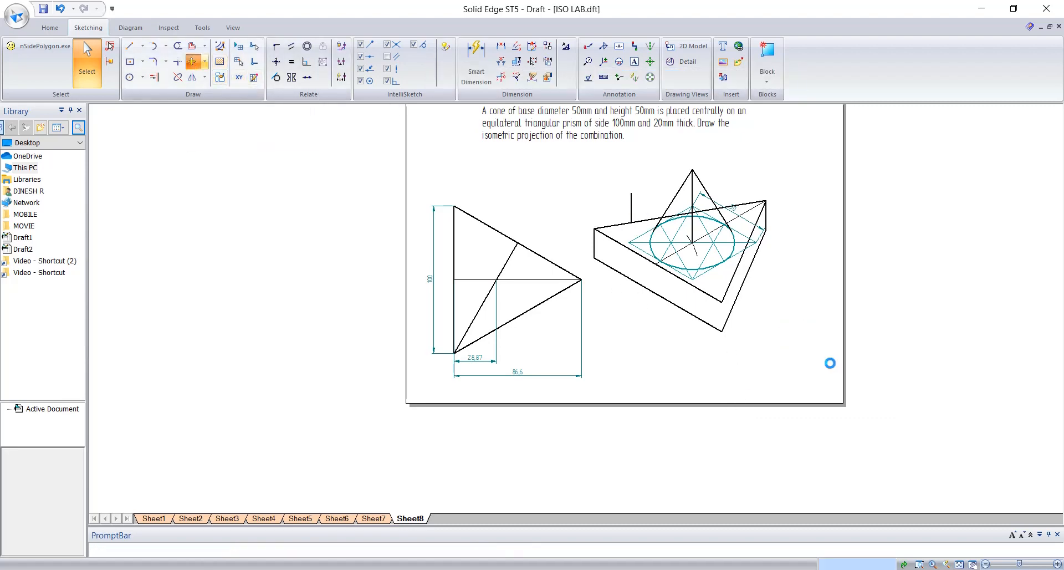
left_click(632, 192)
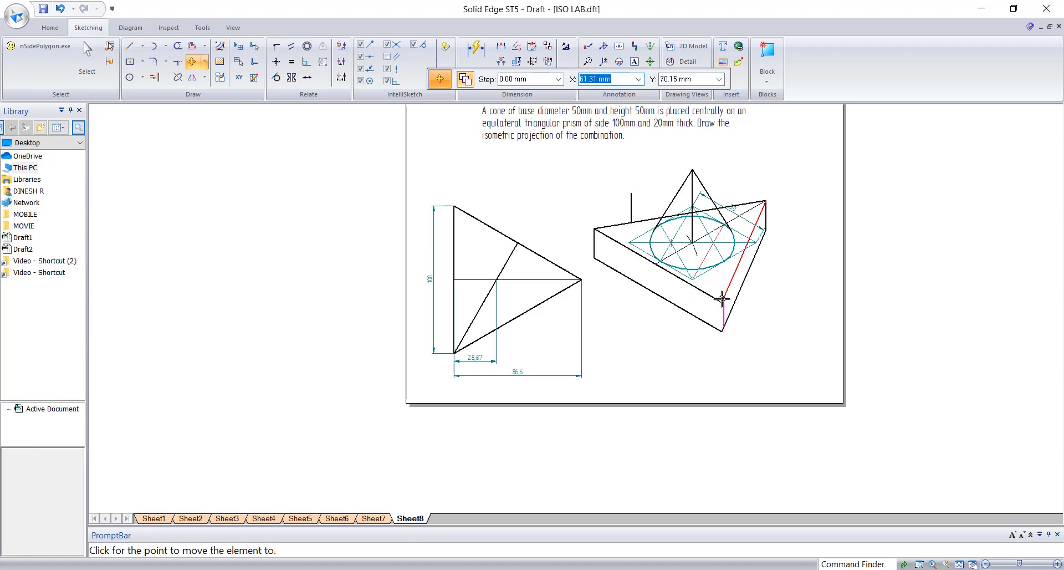
key("Escape")
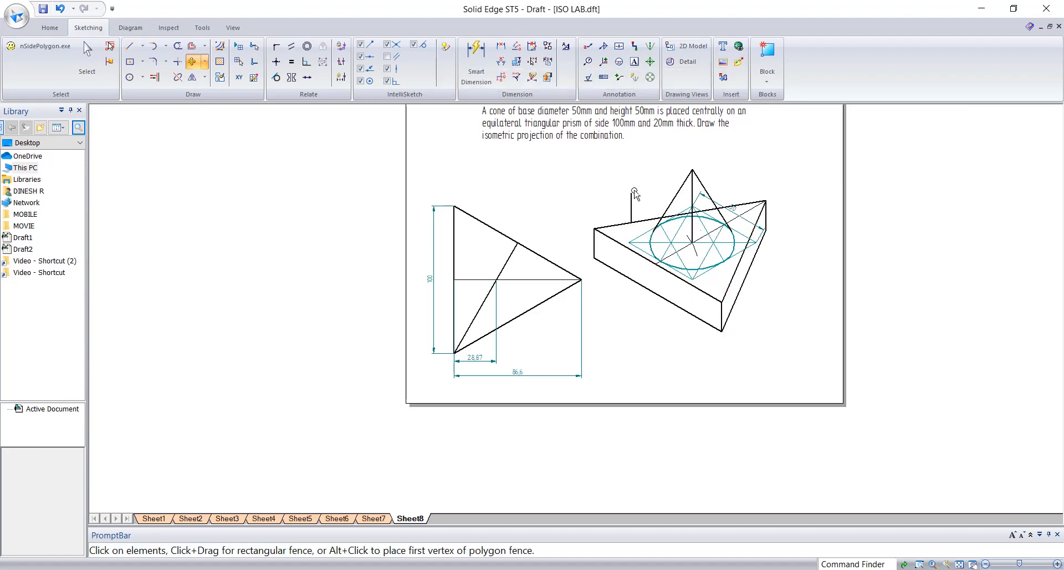
left_click(632, 202)
key("Delete")
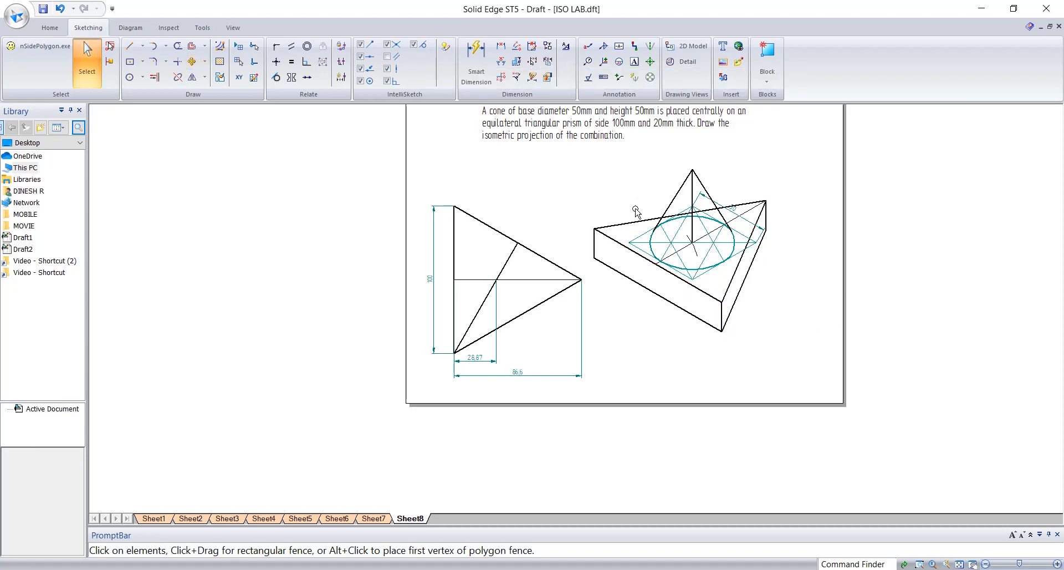
Move the complete cone and prism figure up to the sheet's upper right area, beside the problem statement
scroll(659, 252, "down", 2)
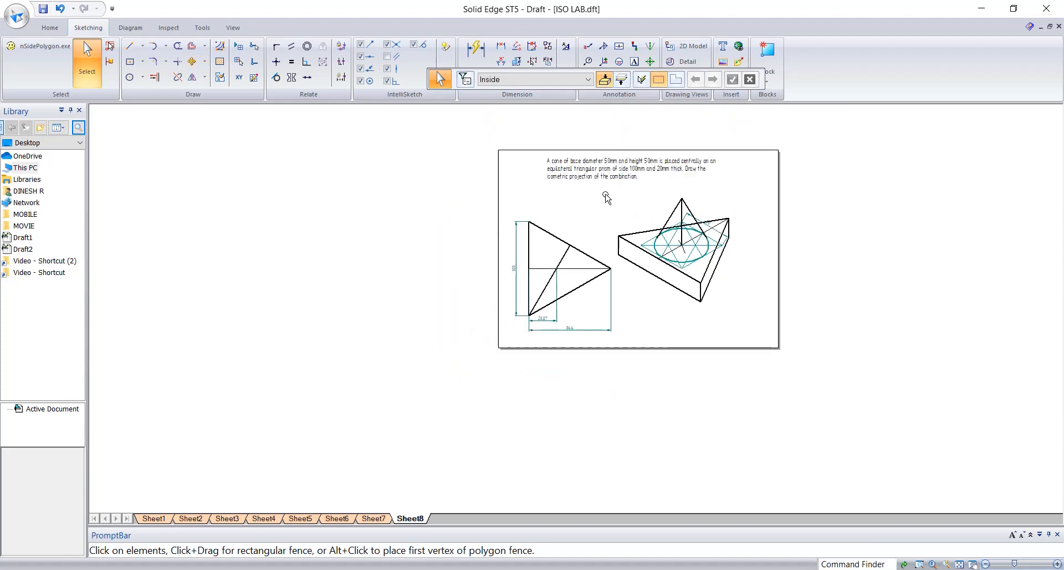
left_click_drag(607, 198, 768, 324)
key("Escape")
scroll(697, 264, "up", 3)
mouse_move(536, 197)
left_mouse_down()
mouse_move(685, 302)
mouse_move(795, 412)
left_mouse_up()
mouse_move(650, 286)
left_mouse_down()
mouse_move(719, 217)
mouse_move(714, 233)
left_mouse_up()
left_click(712, 375)
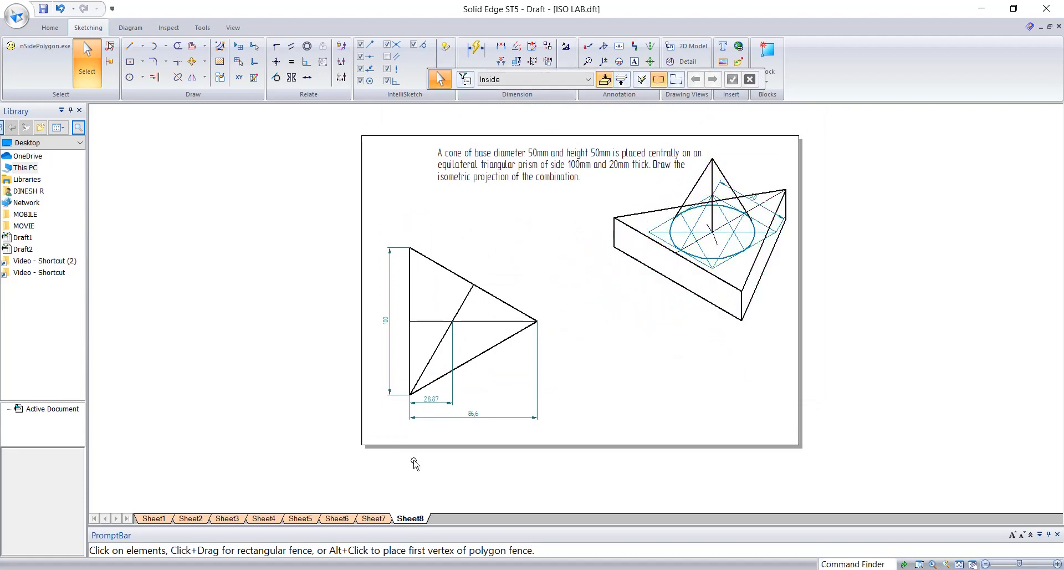
Copy the ISOMETRIC VIEW and ISOMETRIC PROJECTION captions from Sheet7 to Sheet8
left_click(387, 519)
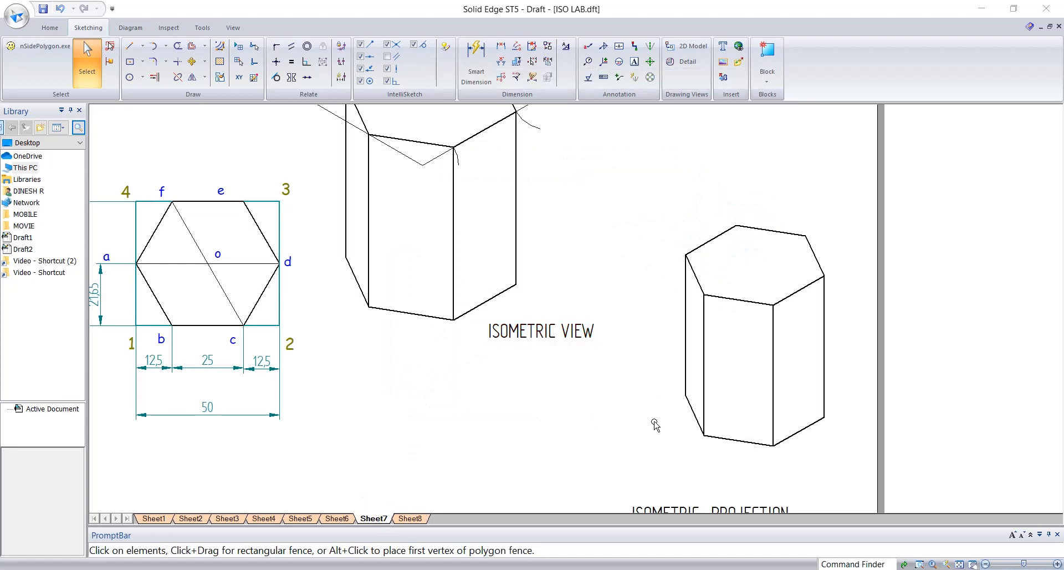
left_click(542, 332)
left_click(695, 503, "ctrl")
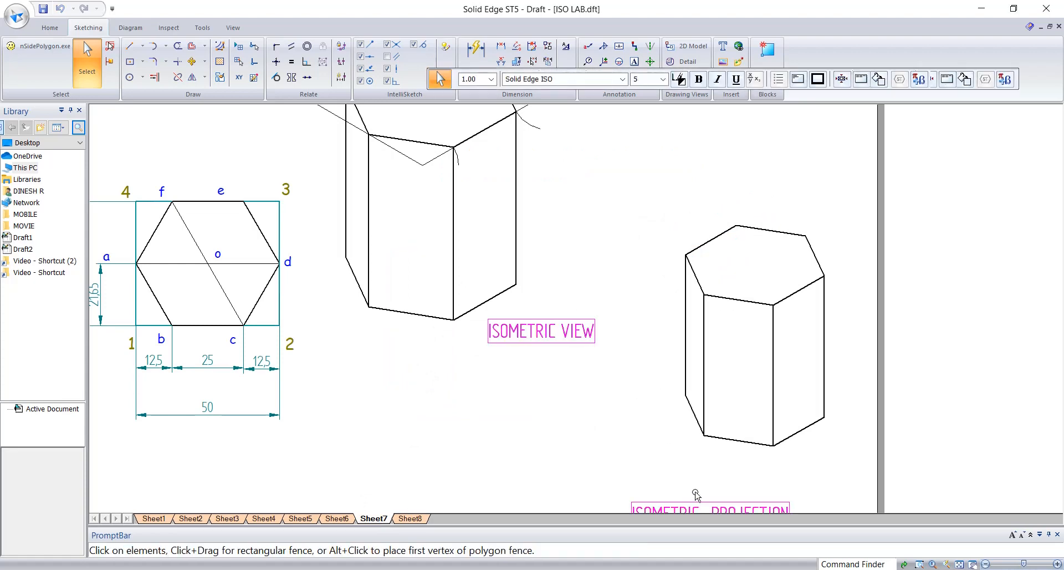
left_click(734, 472)
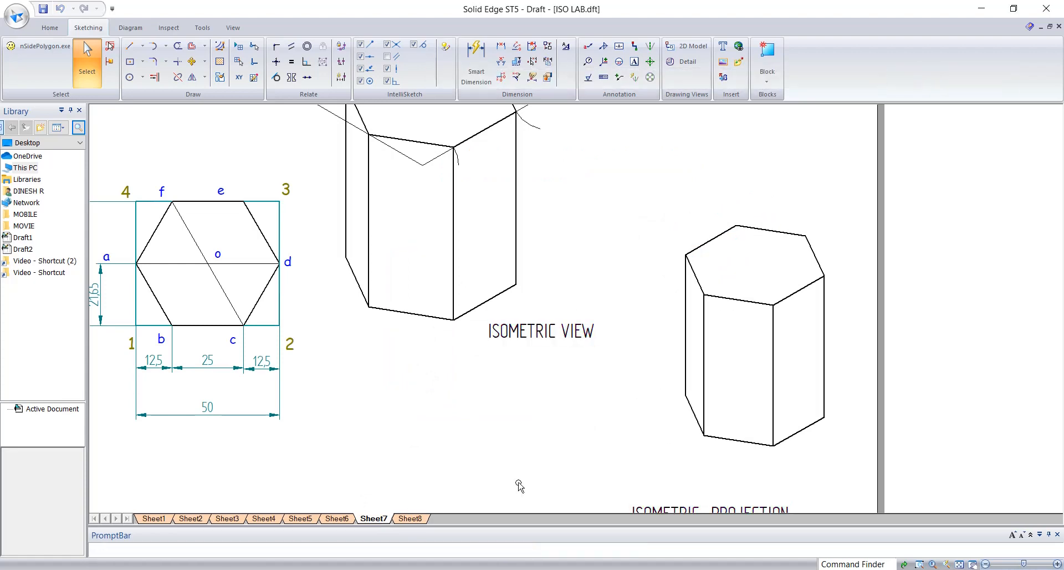
left_click(419, 519)
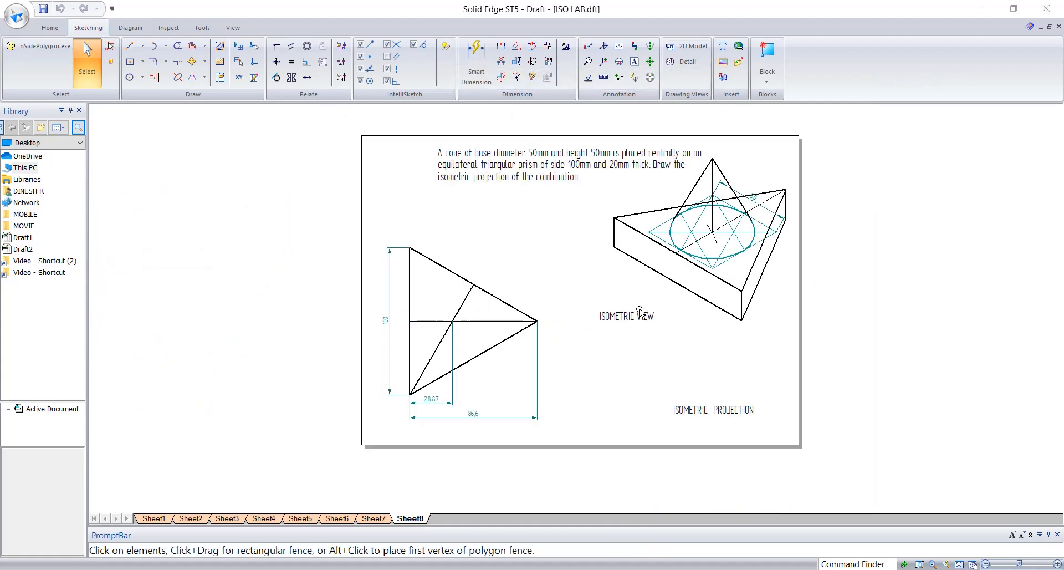
Place the ISOMETRIC VIEW caption just above and left of the cone and prism figure
left_click(632, 319)
left_click_drag(633, 316, 584, 208)
left_click(848, 172)
Duplicate the complete cone and prism figure below the original and scale the copy by 0.82 about the cone's apex
left_click_drag(853, 138, 588, 336)
mouse_move(708, 208)
left_mouse_down("ctrl")
mouse_move(682, 397)
mouse_move(639, 323)
left_mouse_up("ctrl")
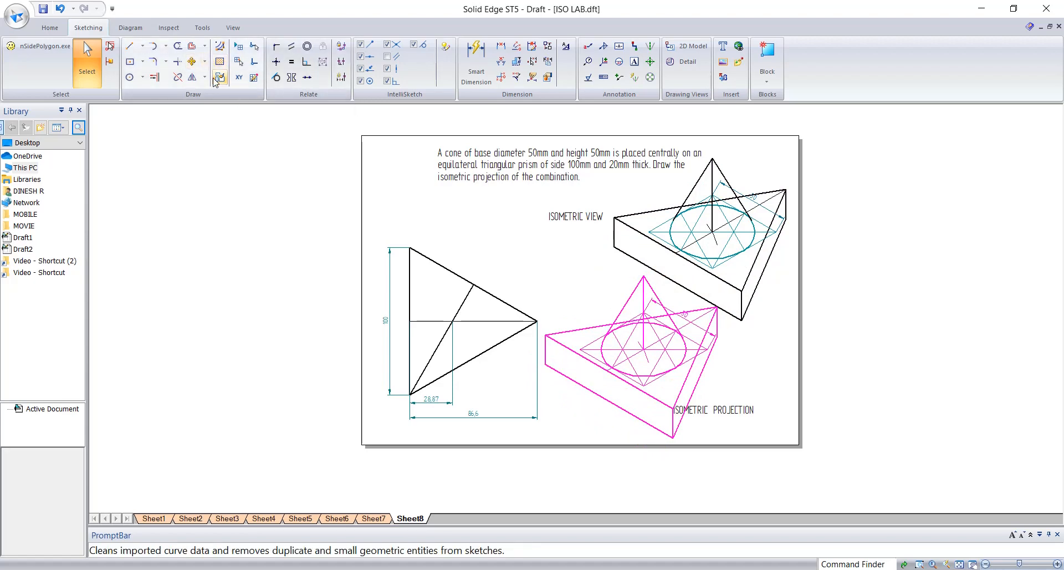
left_click(204, 61)
left_click(214, 109)
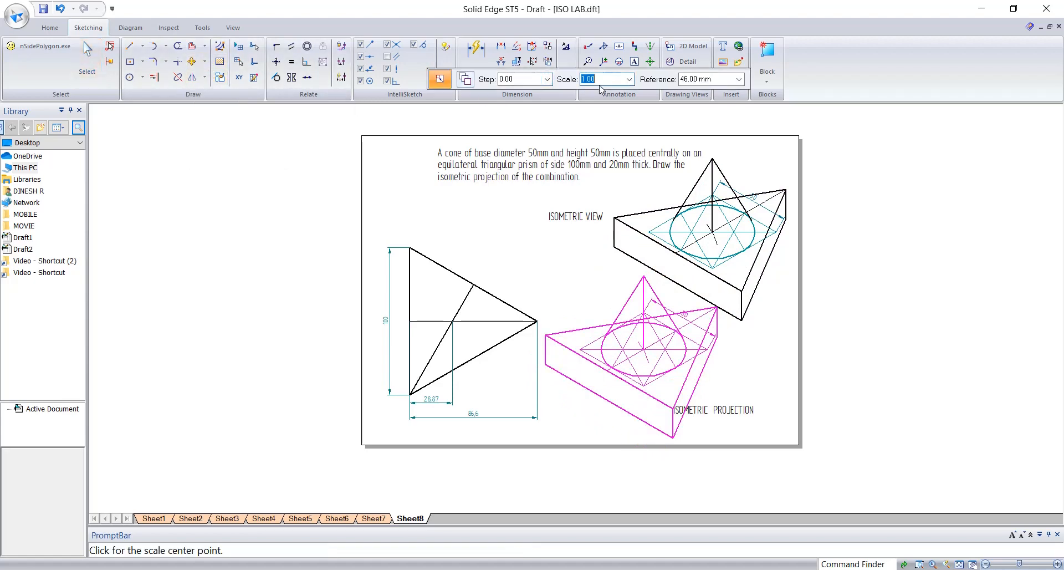
key("BackSpace")
type("2")
key("Tab")
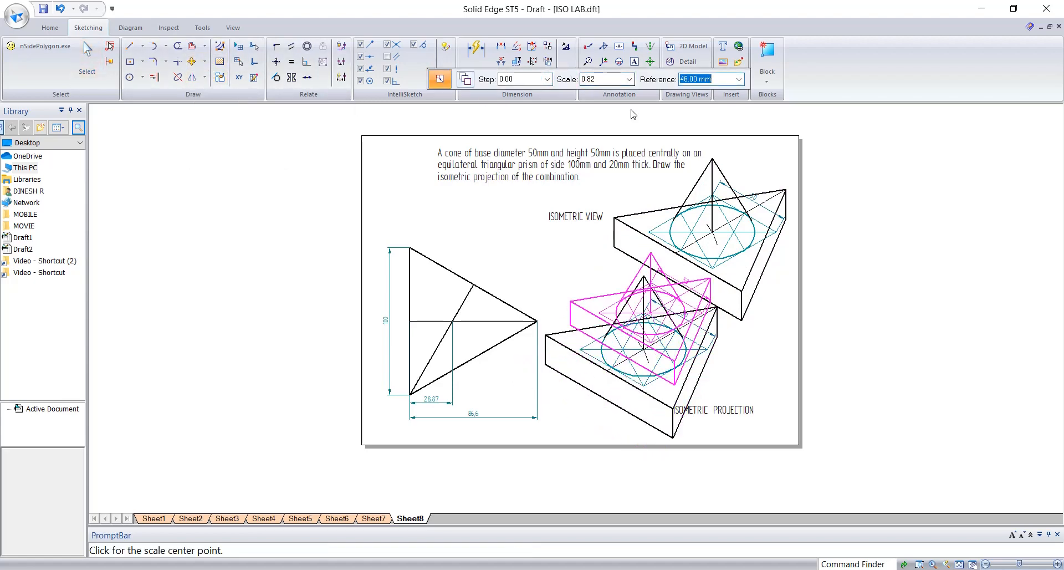
left_click(641, 266)
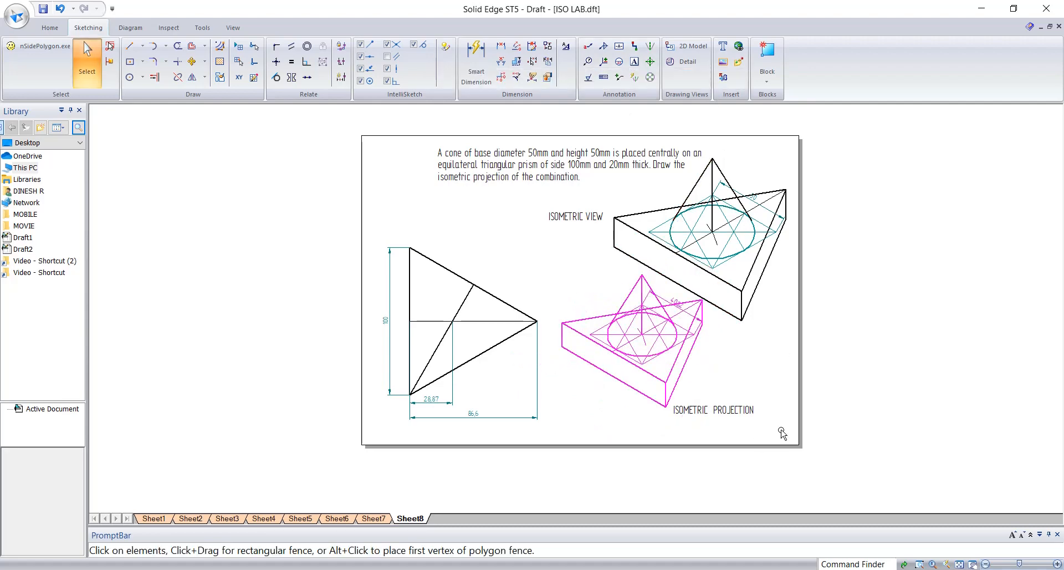
Delete the construction lines, dimension, cone axis, centre mark and hidden rear base arc from the scaled figure
scroll(706, 402, "up", 3)
key("Escape")
left_click(627, 247)
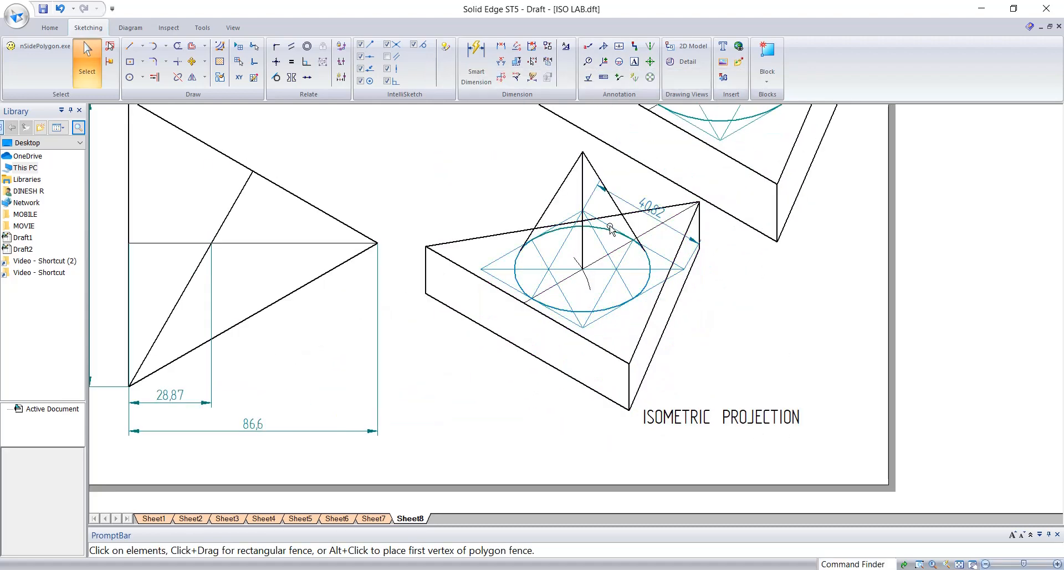
left_click(624, 284, "ctrl")
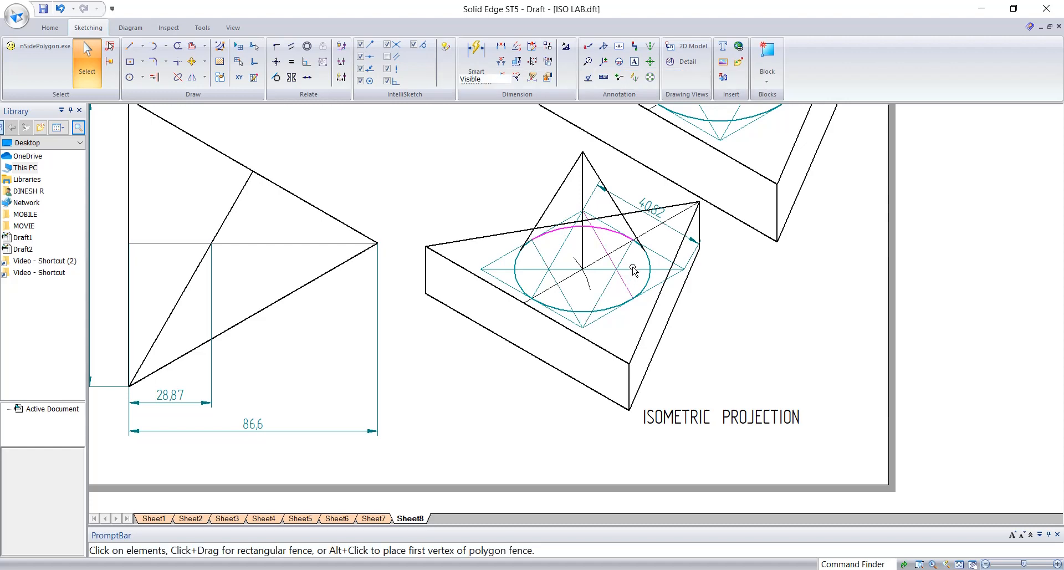
left_click(590, 277, "ctrl")
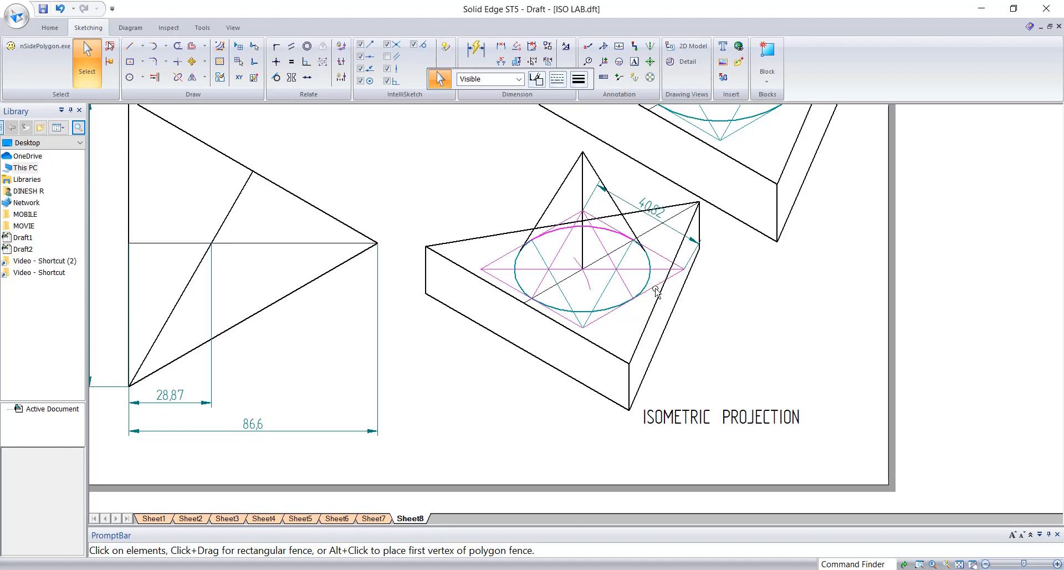
key("Delete")
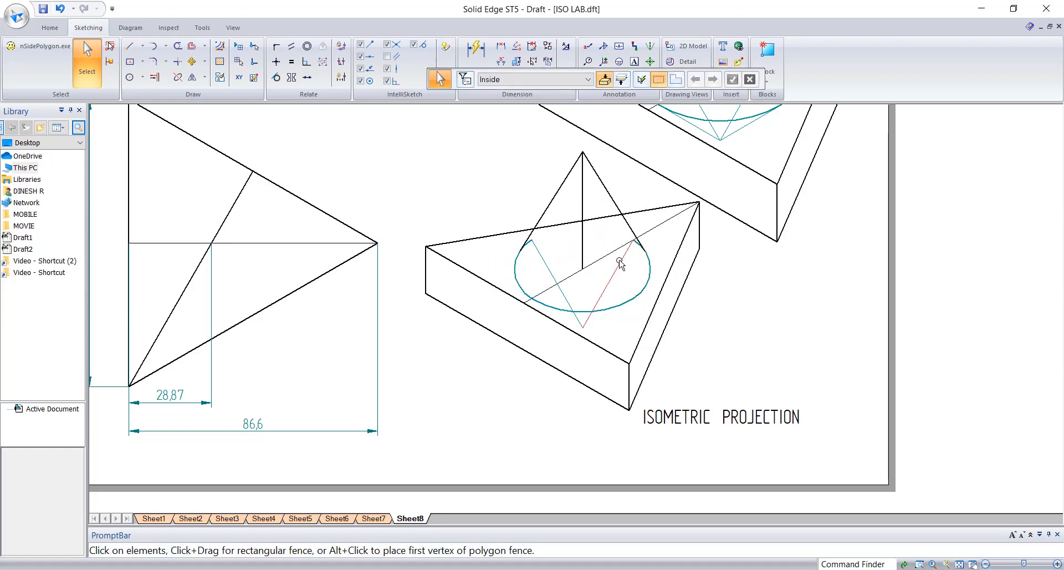
left_click(620, 264)
left_click(612, 252, "ctrl")
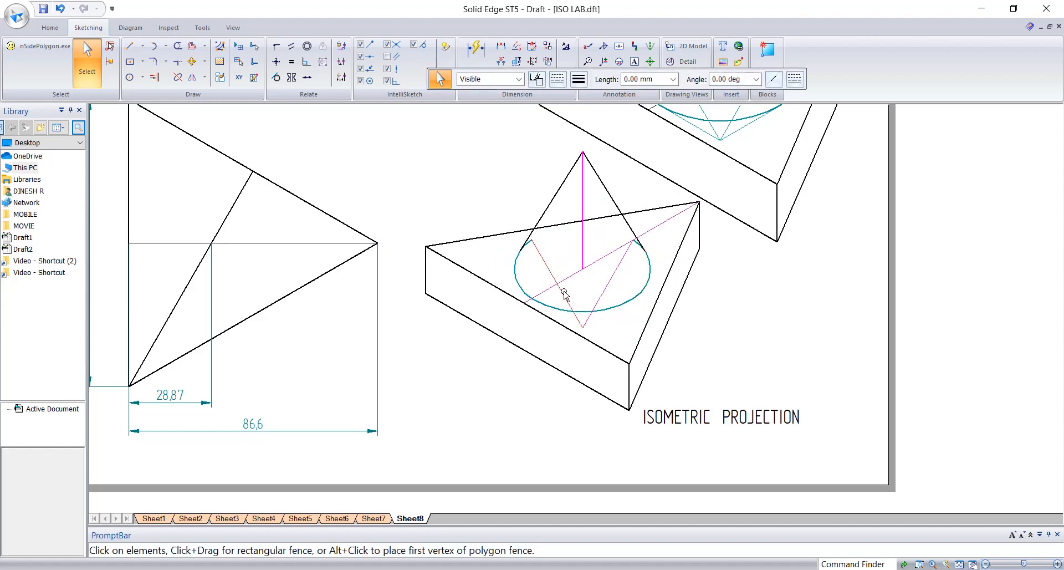
key("Delete")
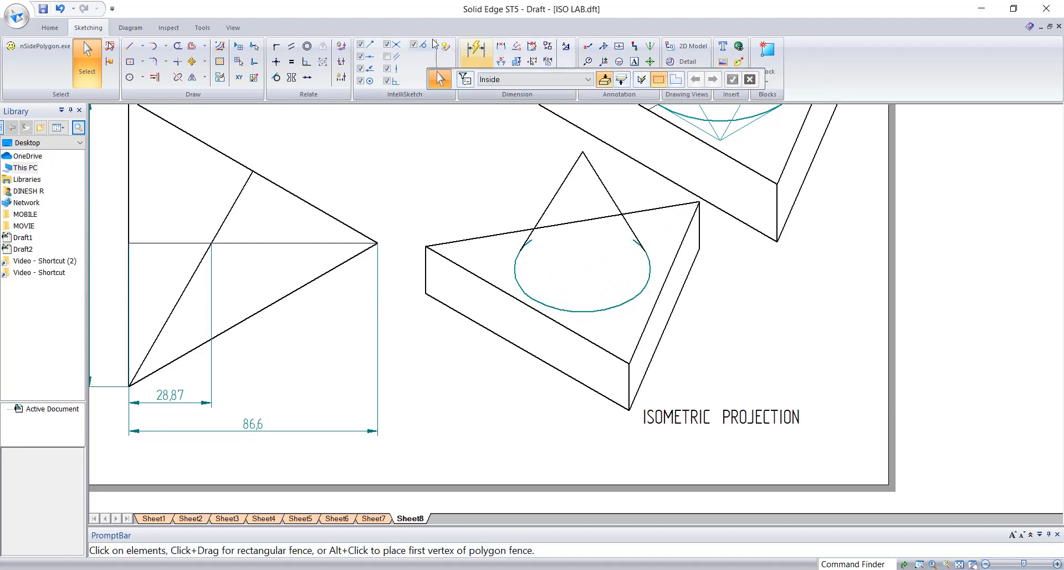
Trim the prism's back edge behind the cone and the base arc ends inside the cone's slanted edges in the scaled figure
left_click(178, 50)
scroll(567, 209, "up", 4)
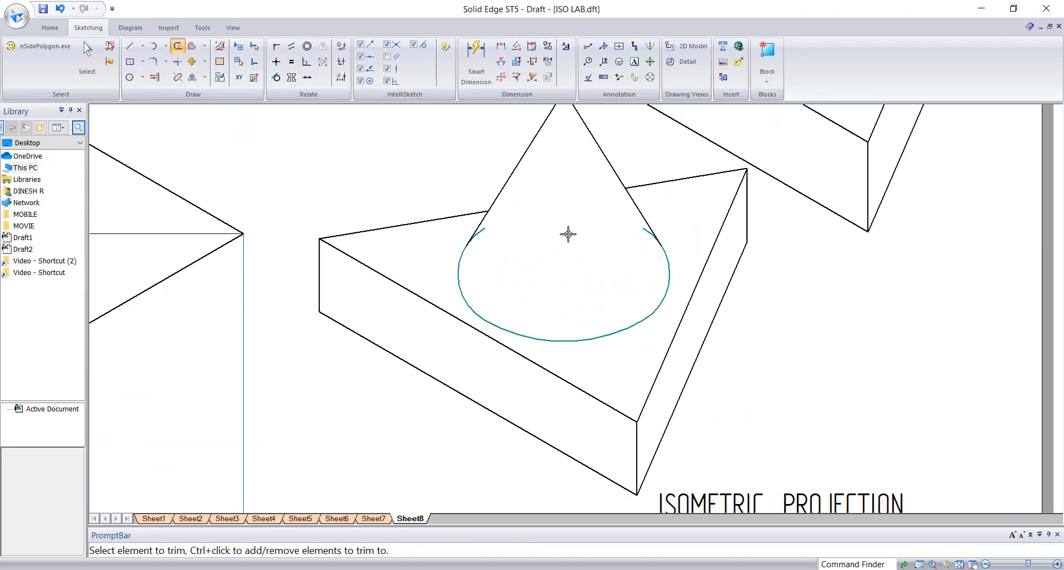
scroll(466, 231, "up", 4)
left_click_drag(464, 229, 461, 227)
scroll(491, 251, "down", 4)
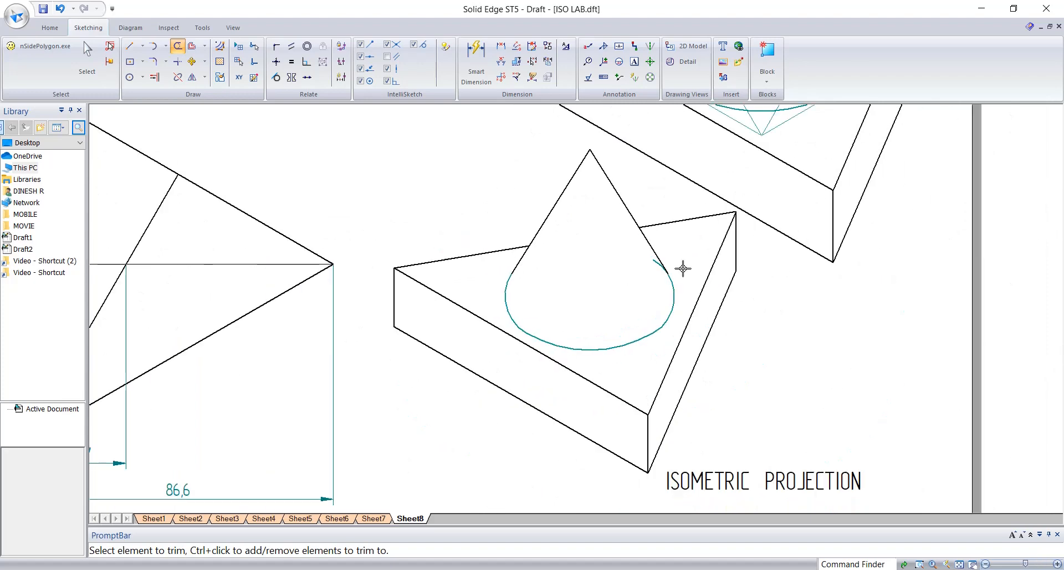
scroll(681, 266, "up", 4)
left_click_drag(651, 253, 656, 264)
scroll(654, 277, "down", 4)
scroll(677, 360, "down", 3)
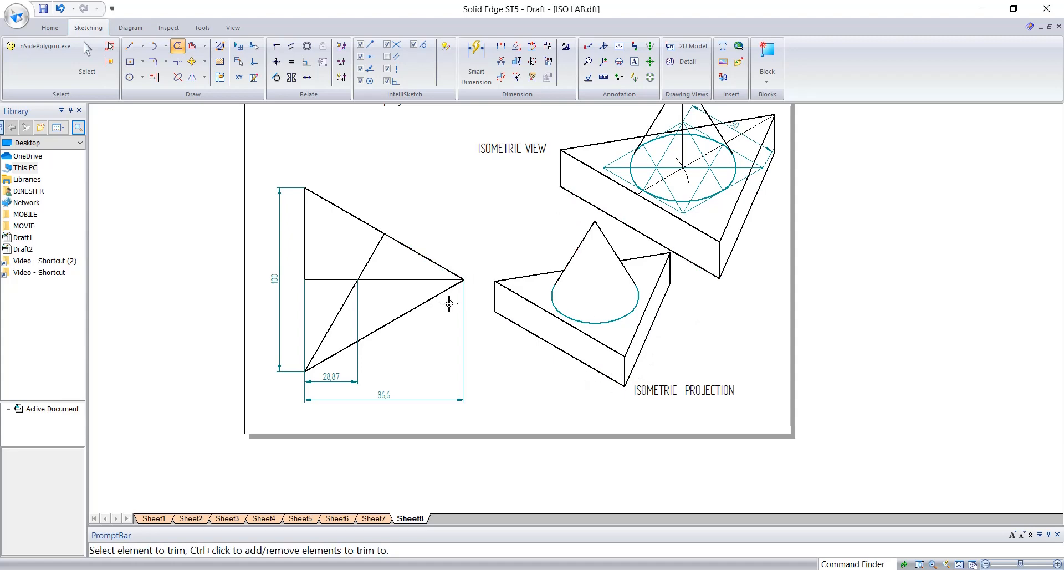
Try a horizontal reference line from the lower left corner of the 100 mm triangle's plan
left_click(130, 46)
left_click(304, 369)
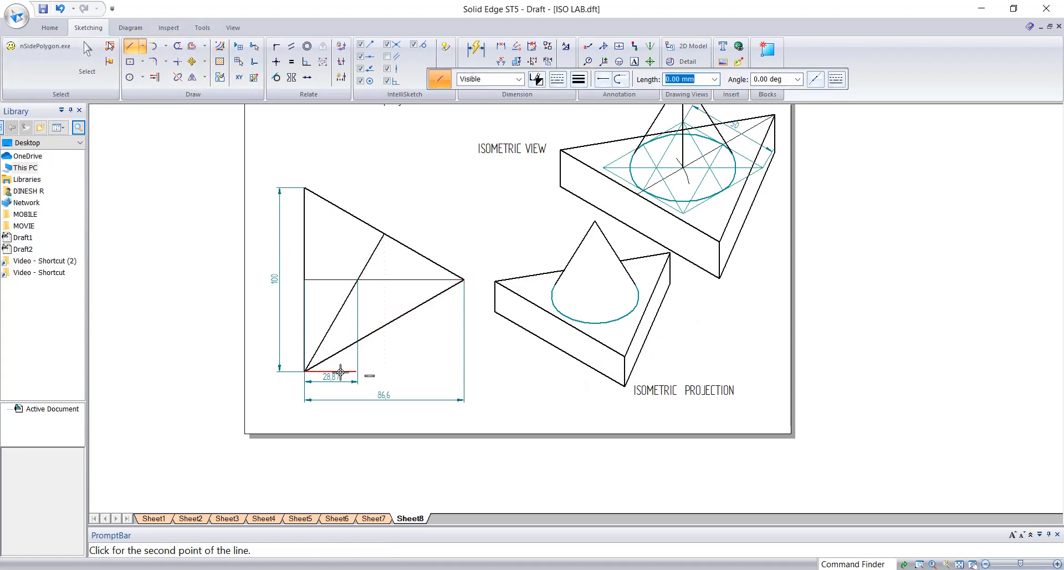
left_click(467, 370)
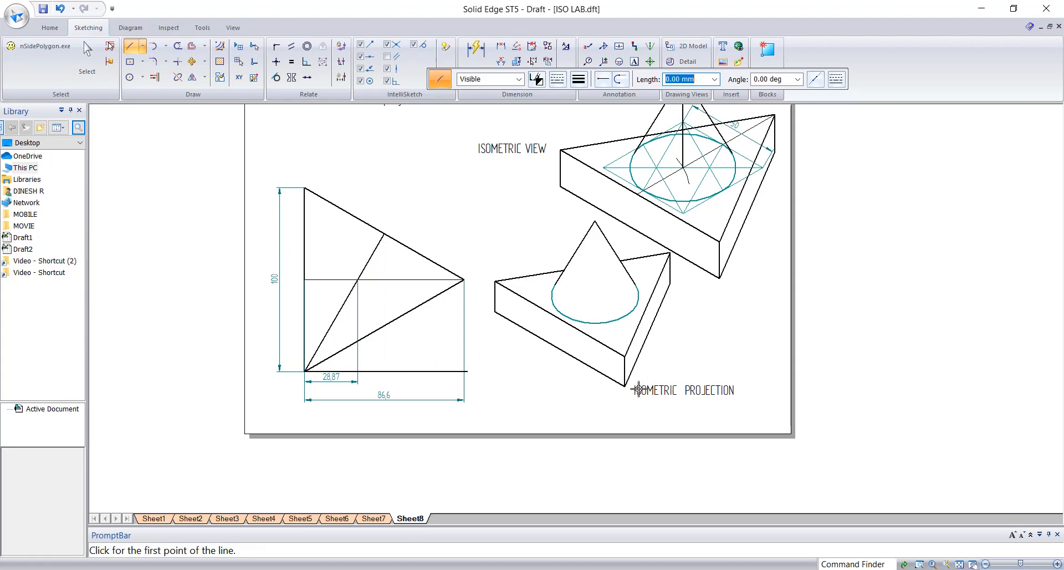
left_click(624, 386)
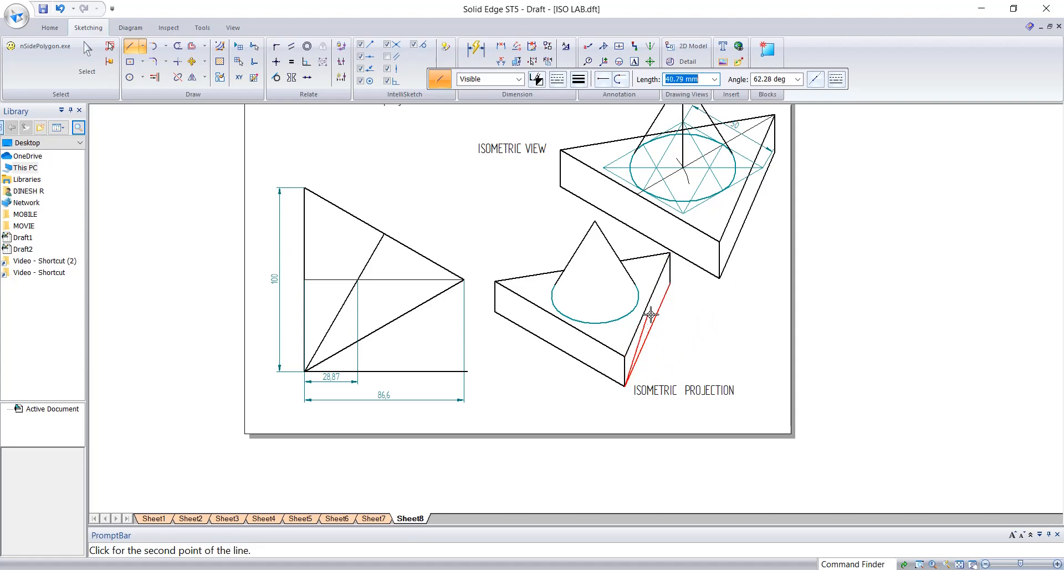
key("Escape")
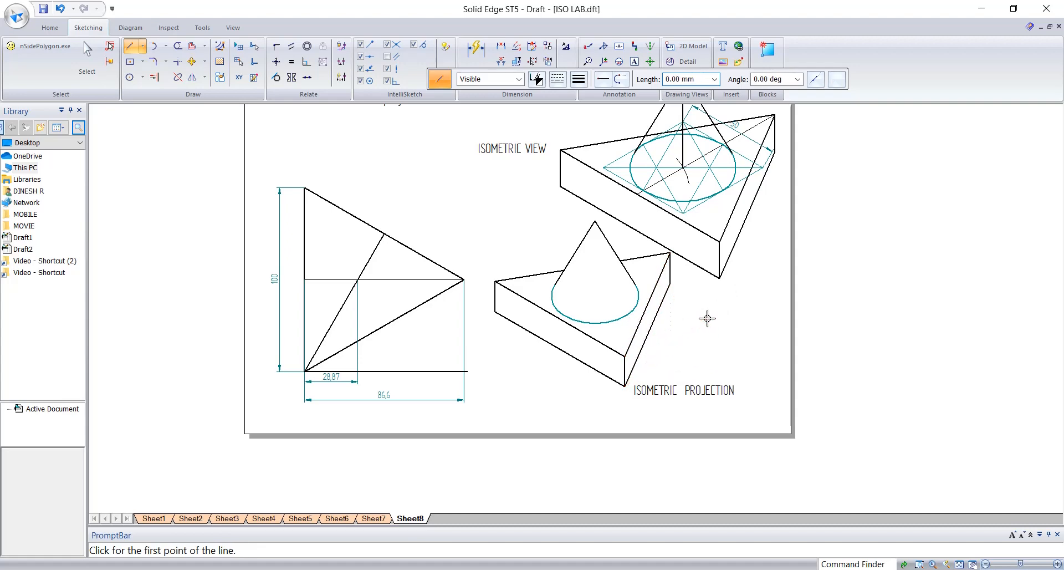
key("Escape")
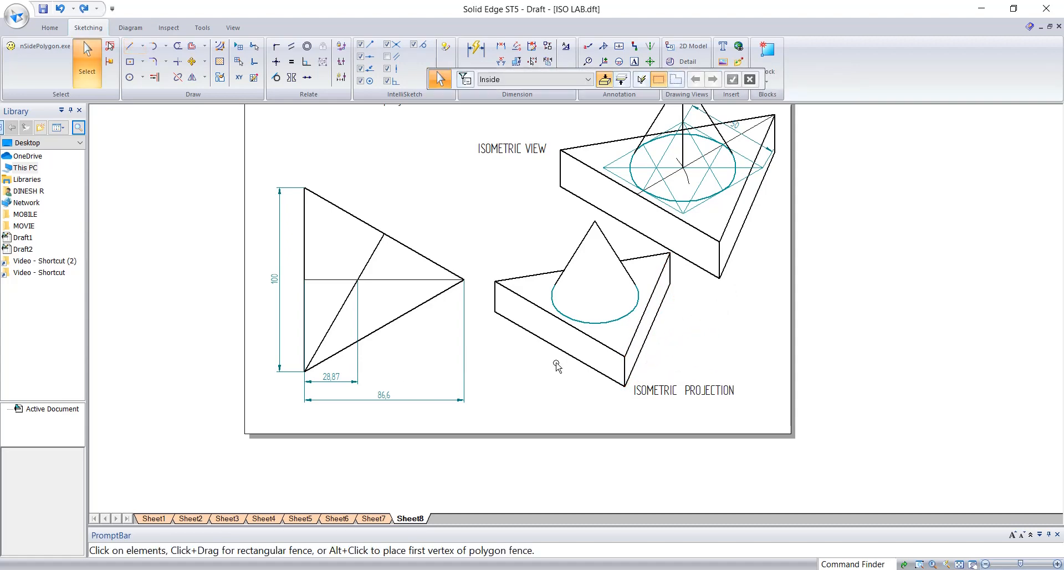